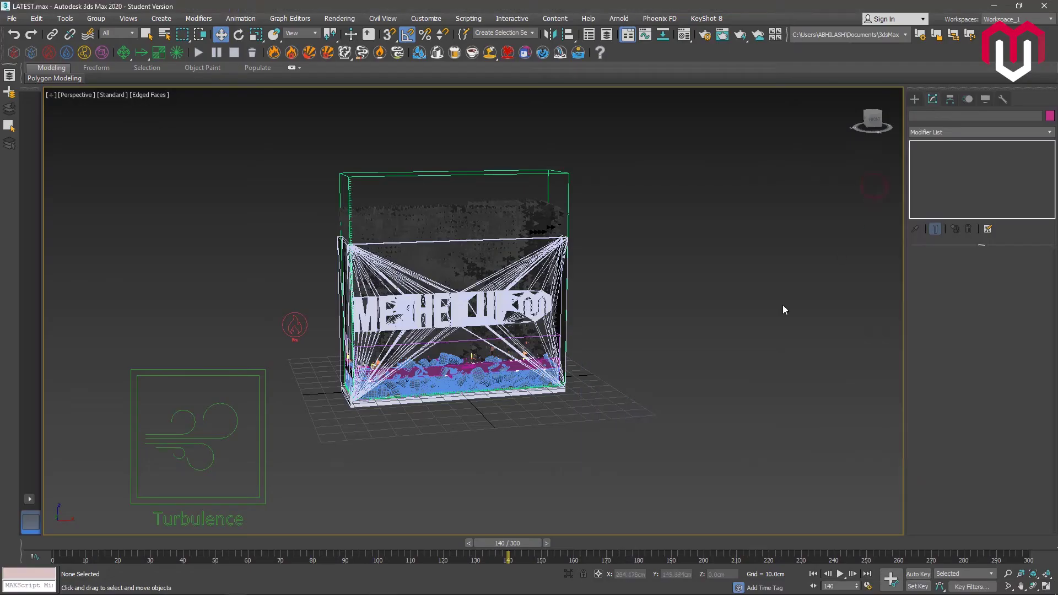
List the PhoenixFD object types and frame the Phoenix simulator box close up in Perspective
left_click(914, 99)
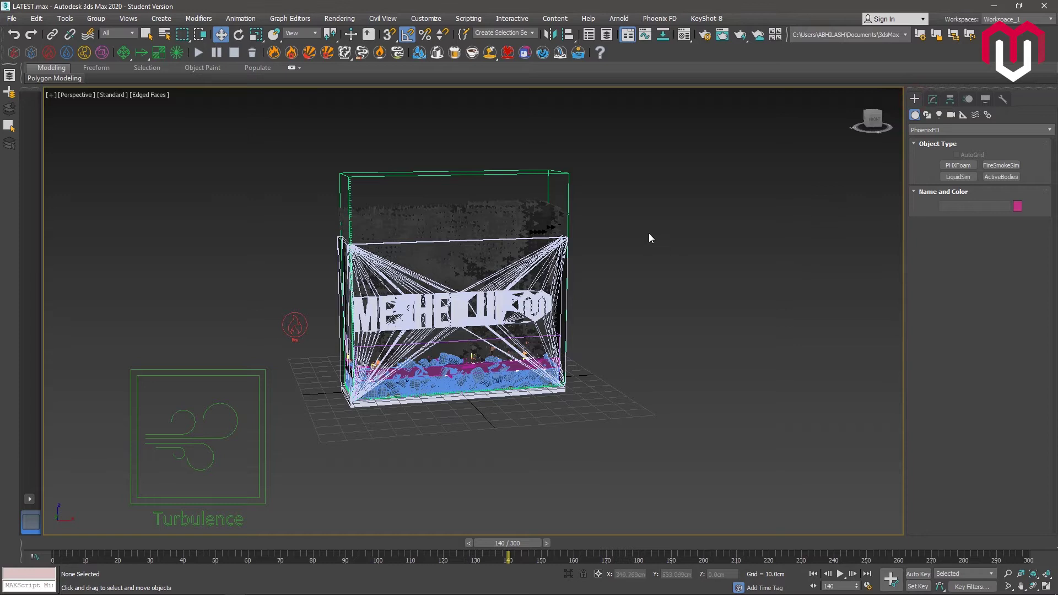
mouse_move(584, 205)
middle_mouse_down("alt")
mouse_move(604, 229)
mouse_move(588, 226)
middle_mouse_up("alt")
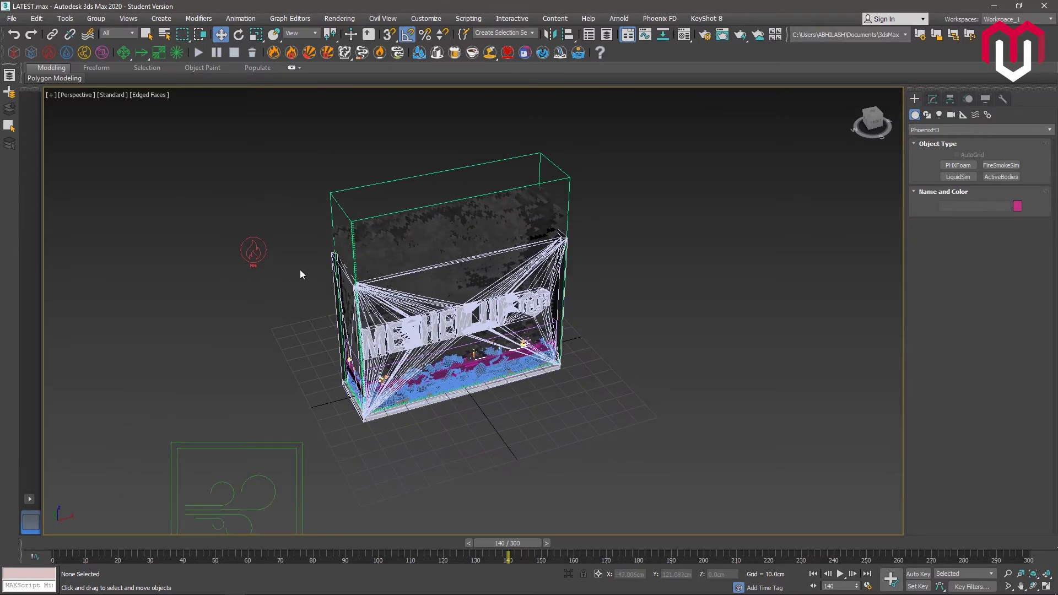
scroll(299, 274, "up", 8)
scroll(299, 274, "down", 3)
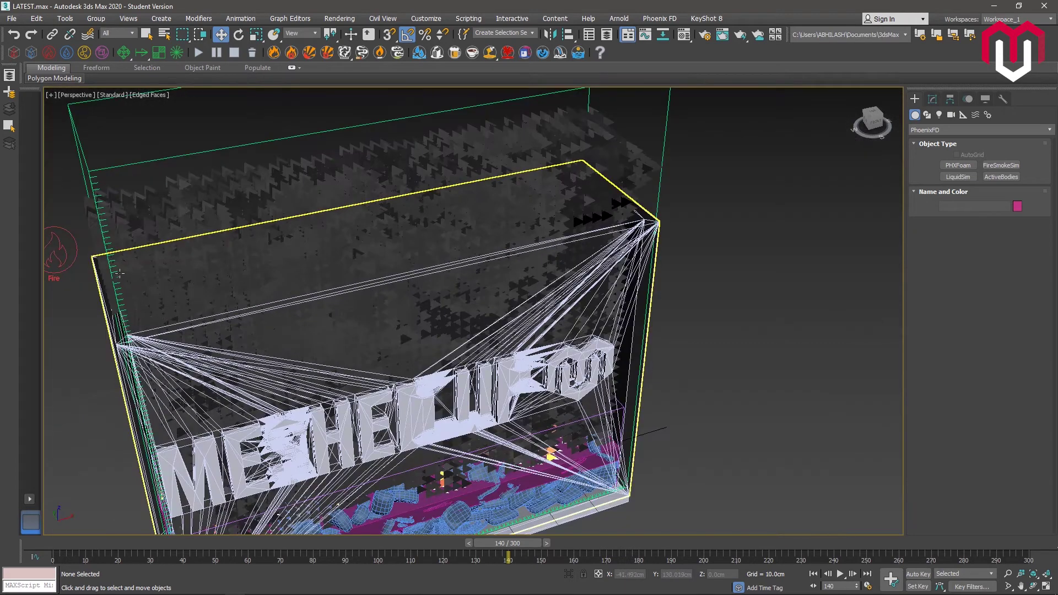
scroll(161, 178, "down", 6)
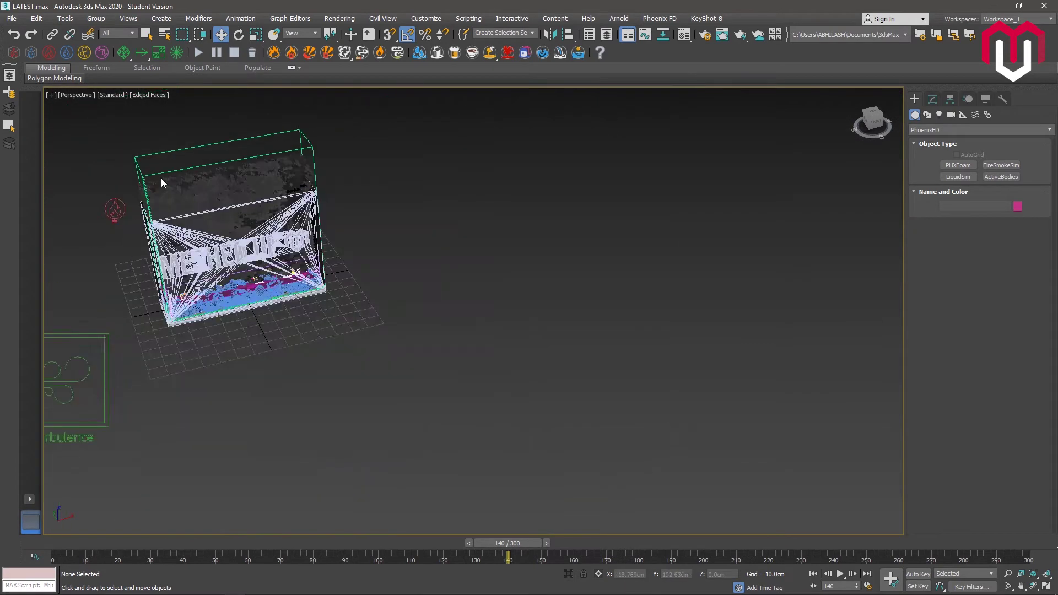
middle_click_drag(161, 177, 494, 274)
scroll(501, 284, "up", 6)
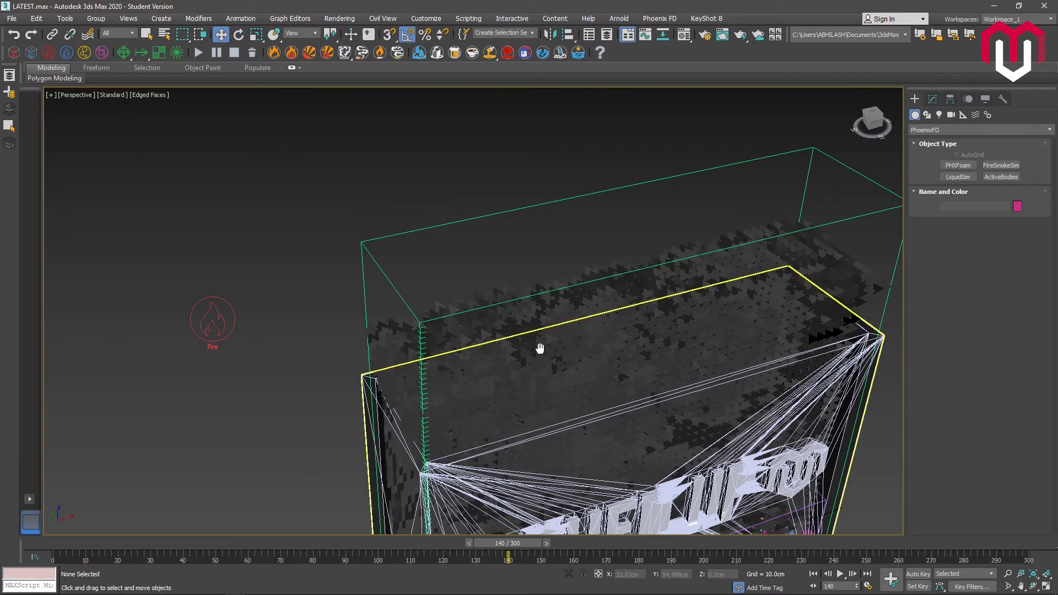
middle_click_drag(538, 347, 411, 287)
Hide PhoenixFDFire003 under Layer001 in the Layer Explorer, then reframe the box and text
left_click(10, 109)
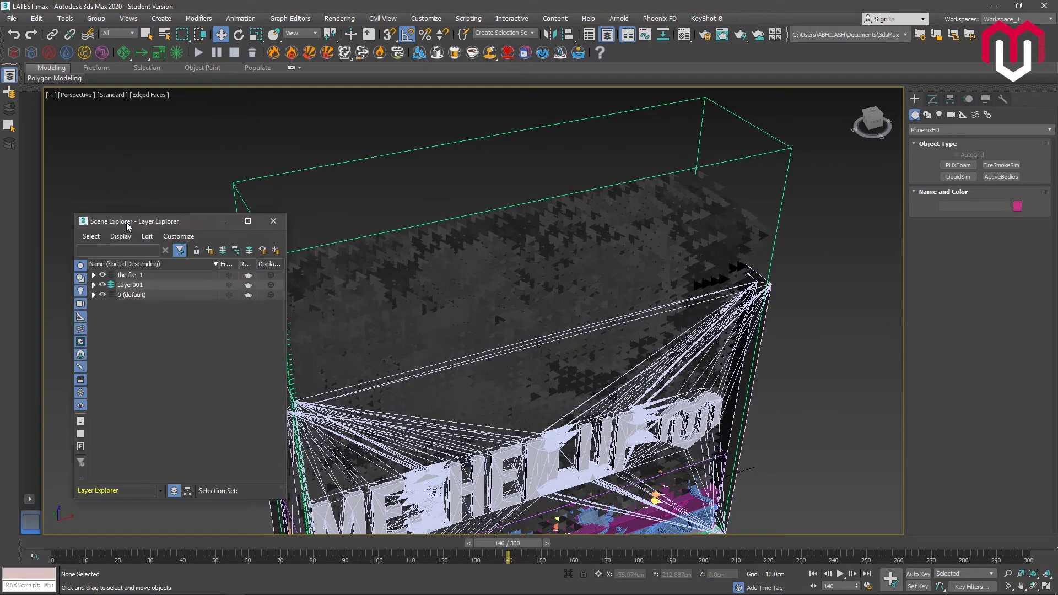
left_click(93, 295)
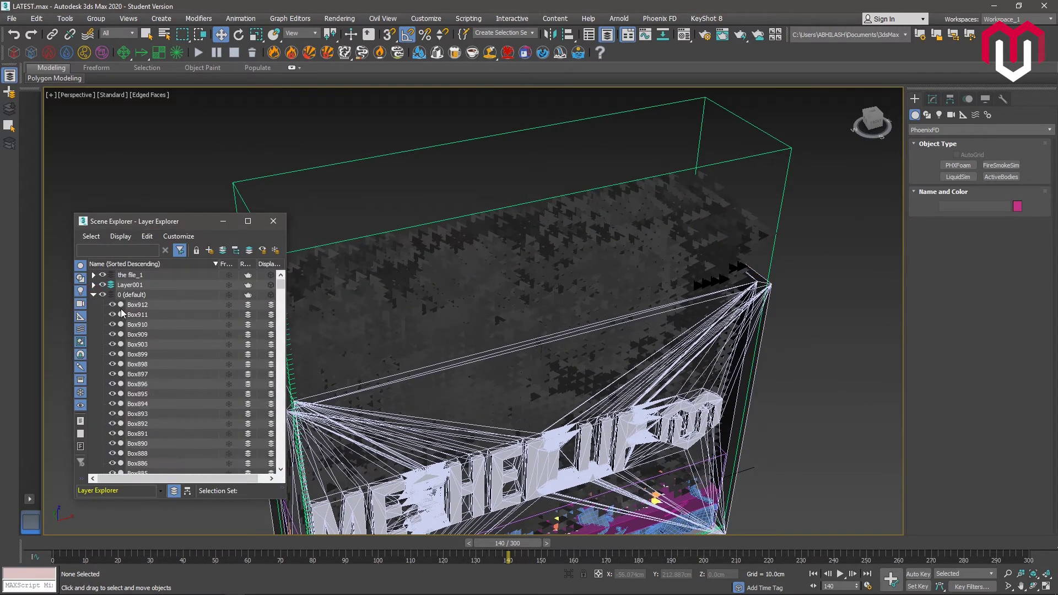
left_click(93, 286)
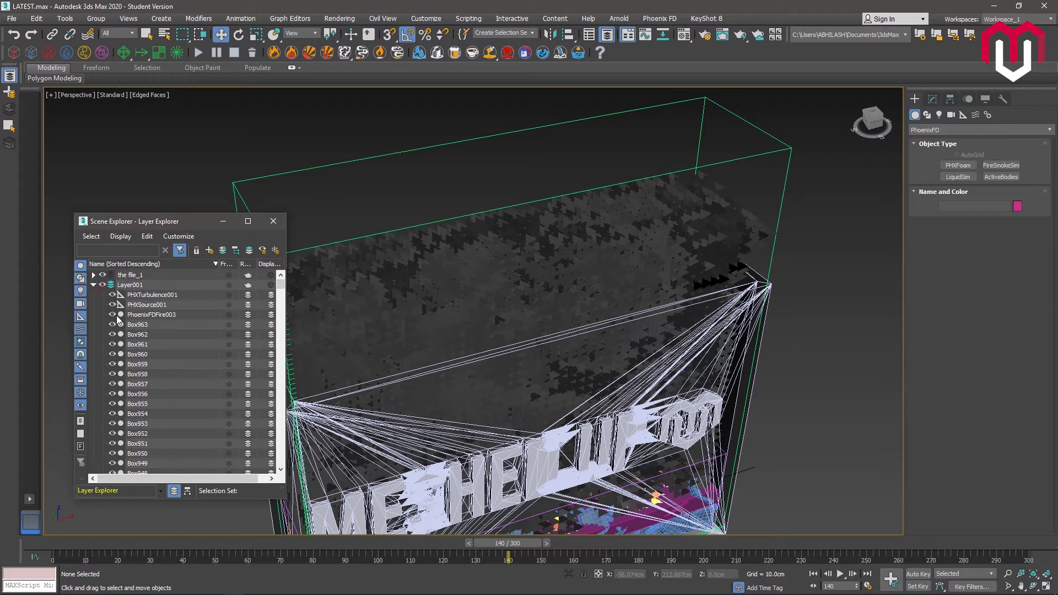
left_click(113, 315)
scroll(223, 350, "down", 2)
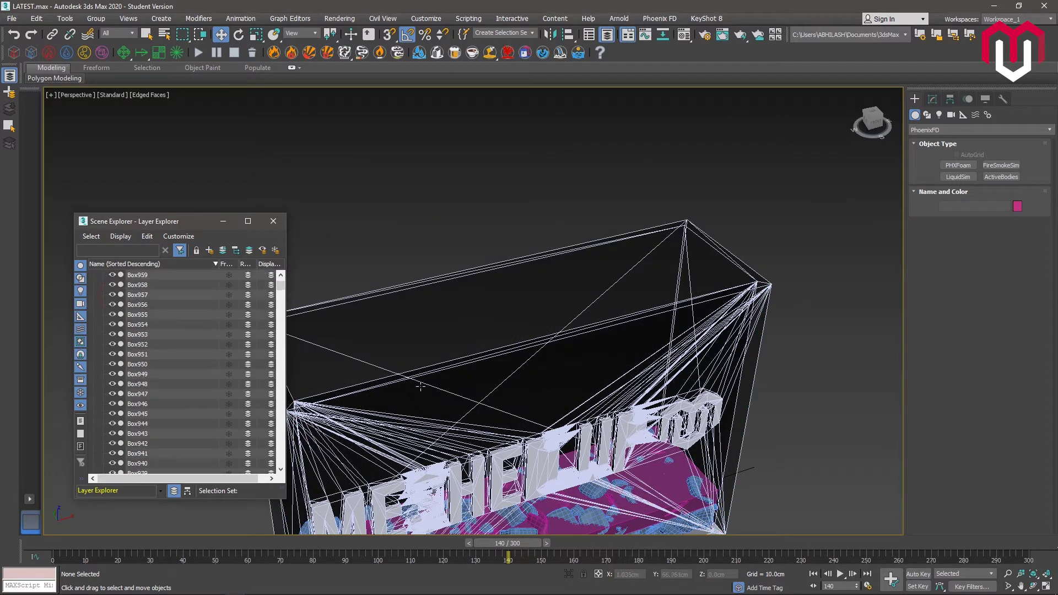
left_click(273, 221)
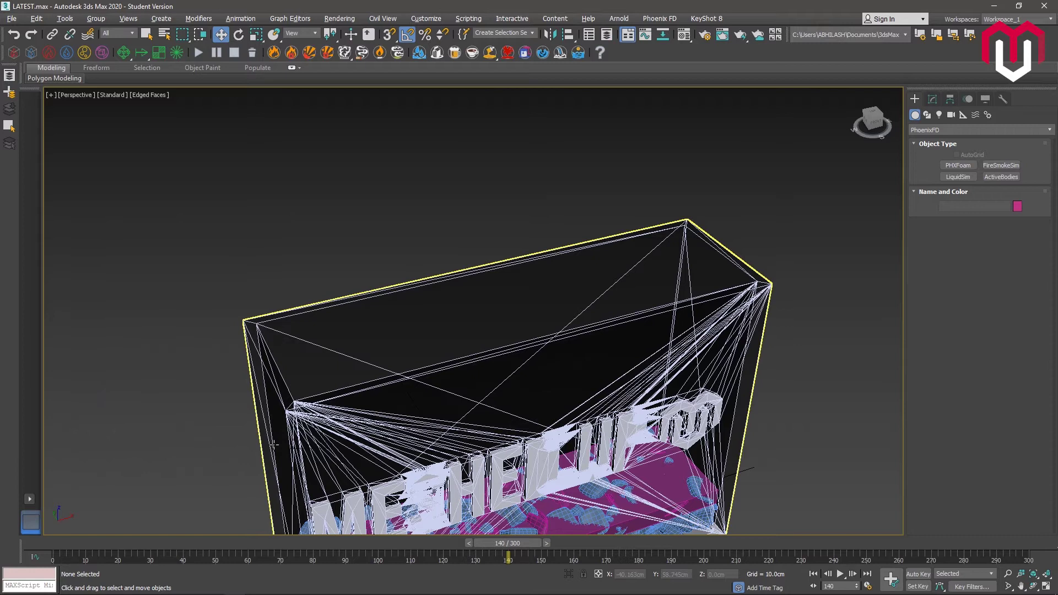
key("alt+Tab")
key("Escape")
scroll(523, 368, "down", 5)
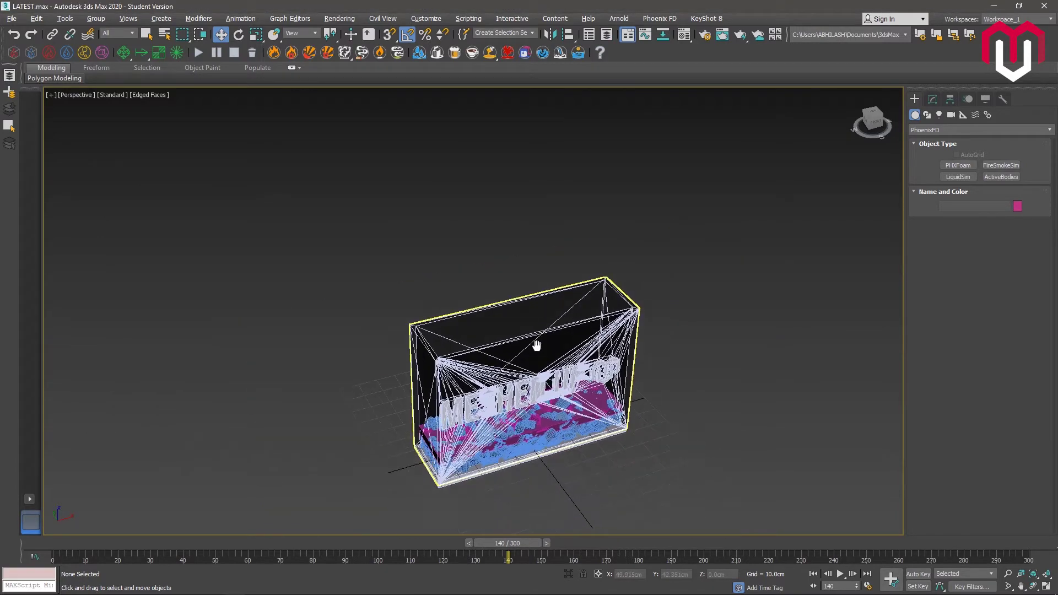
scroll(523, 368, "up", 5)
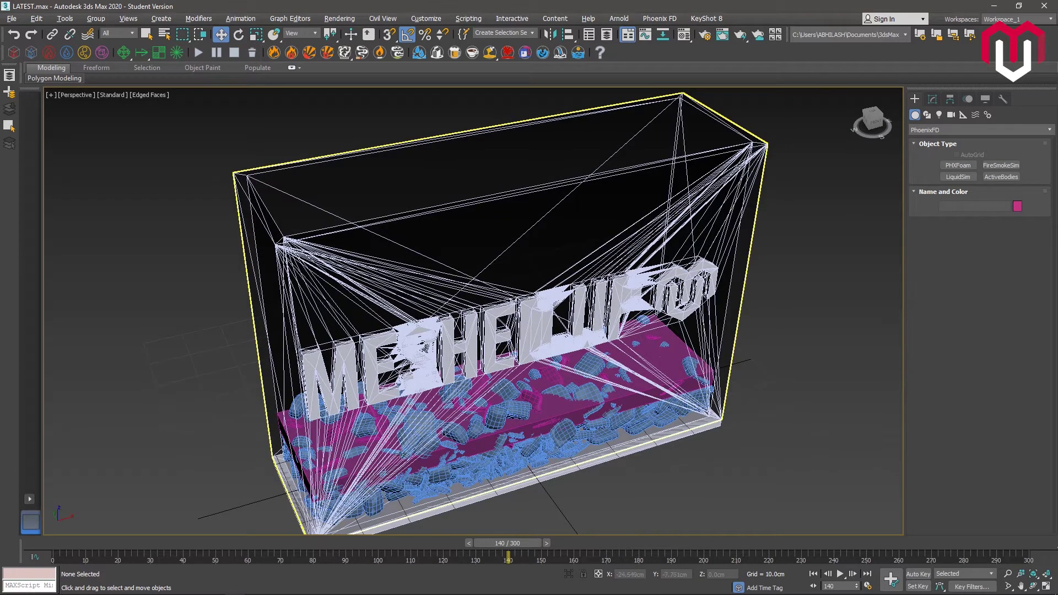
middle_click_drag(399, 453, 385, 405)
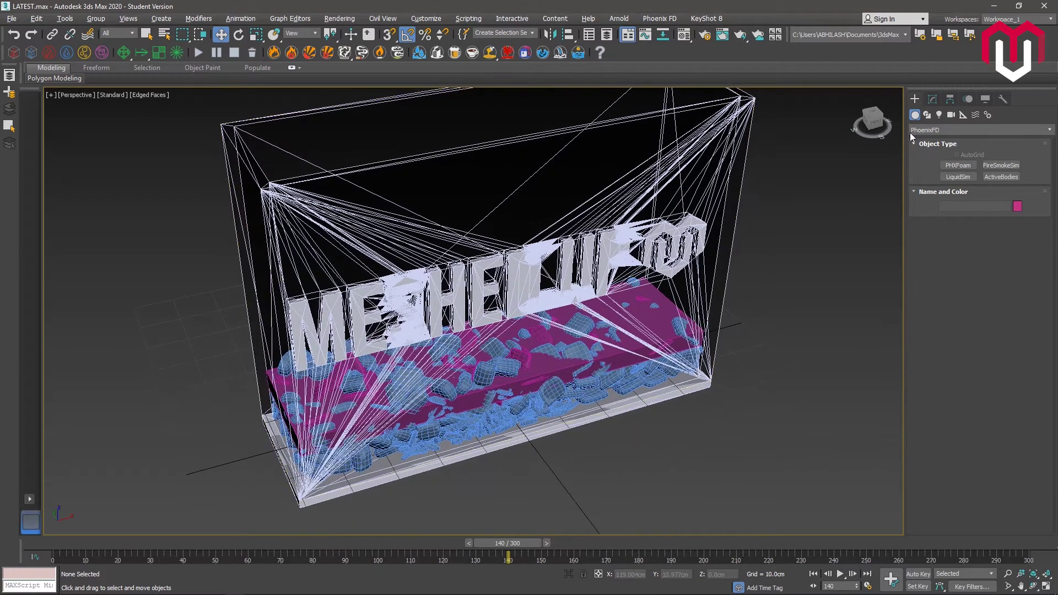
Turn the viewport to a Front orthographic view
left_click(875, 120)
left_click(70, 96)
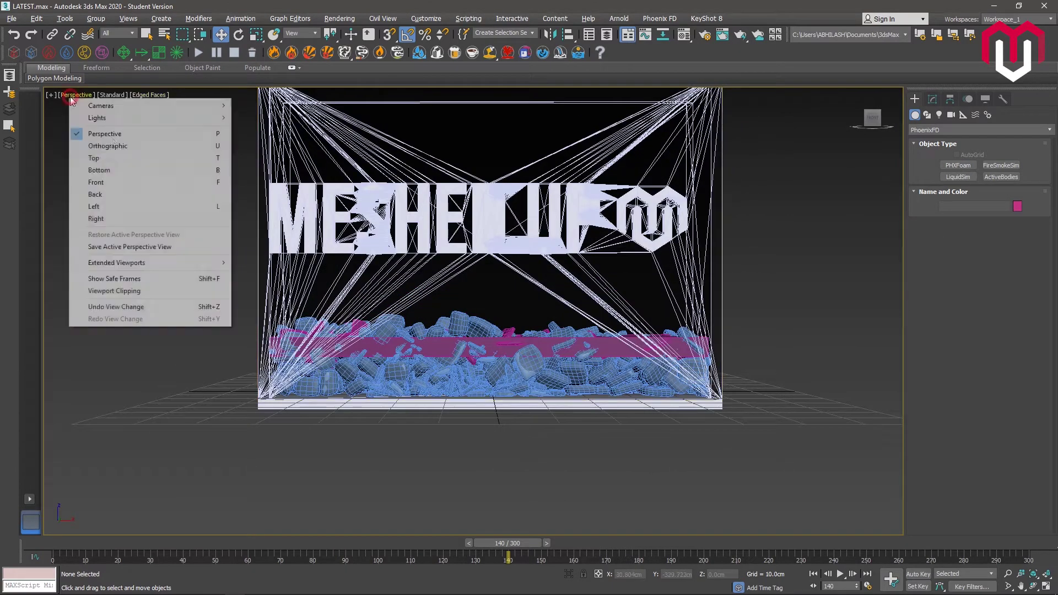
left_click(130, 144)
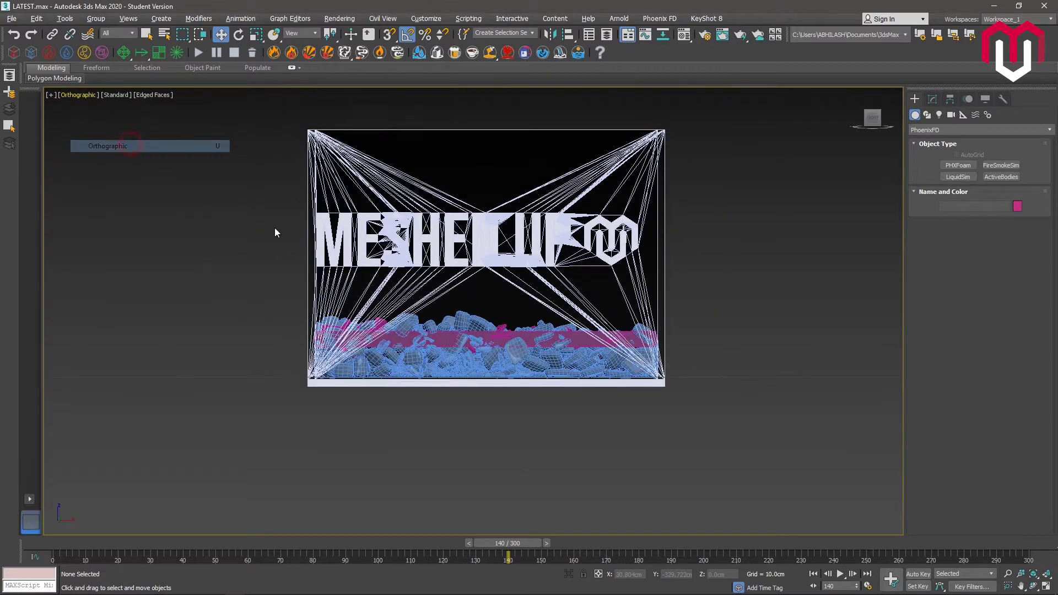
Instance-clone the Boss-Extrude003 slab up onto the box top as a lid, then return Home
left_click(396, 385)
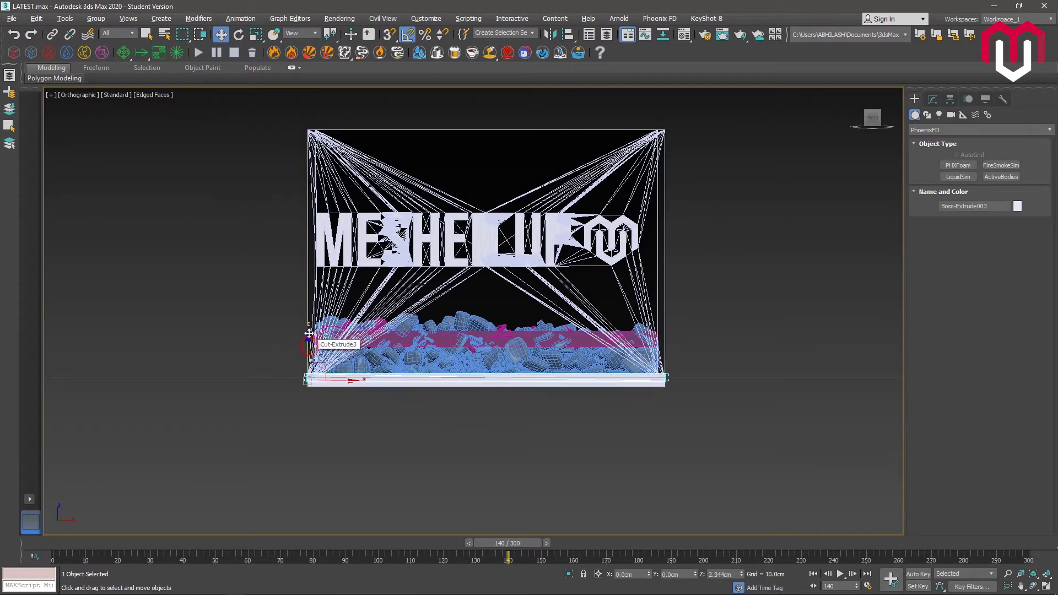
left_click_drag(309, 333, 336, 88)
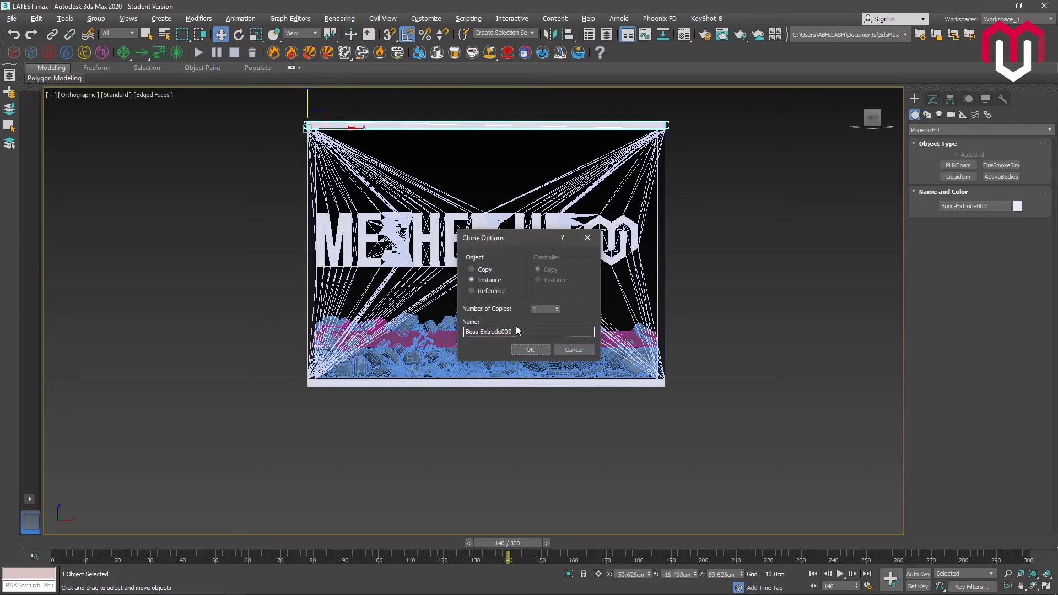
left_click(530, 349)
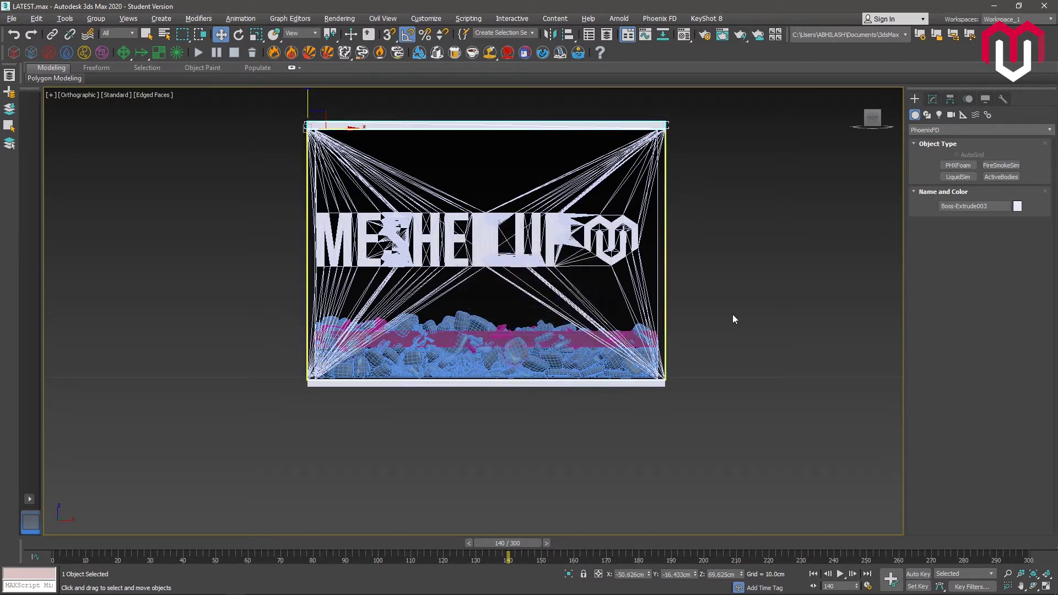
left_click(819, 308)
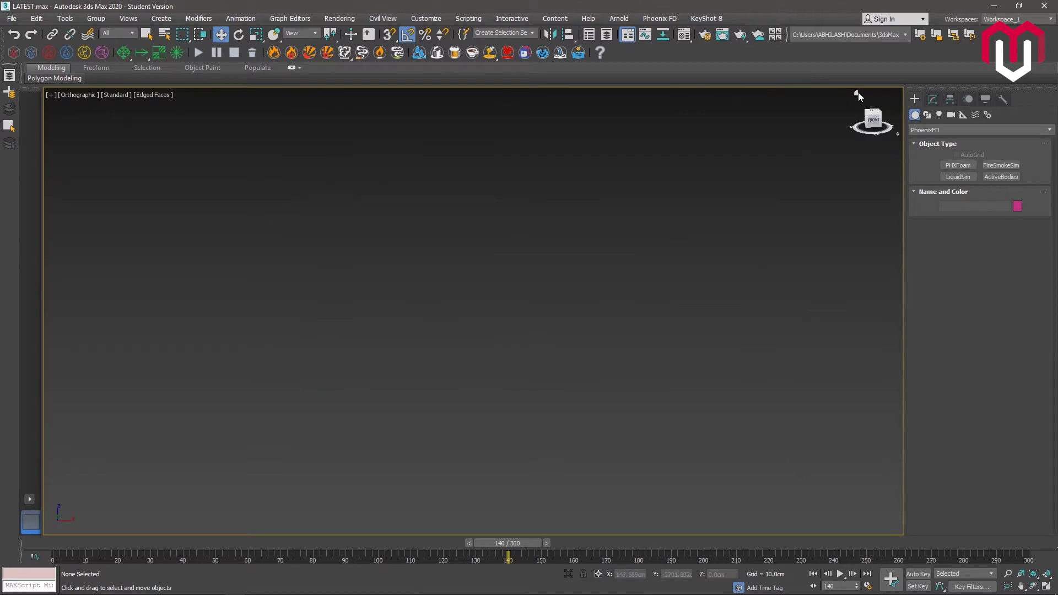
left_click(857, 92)
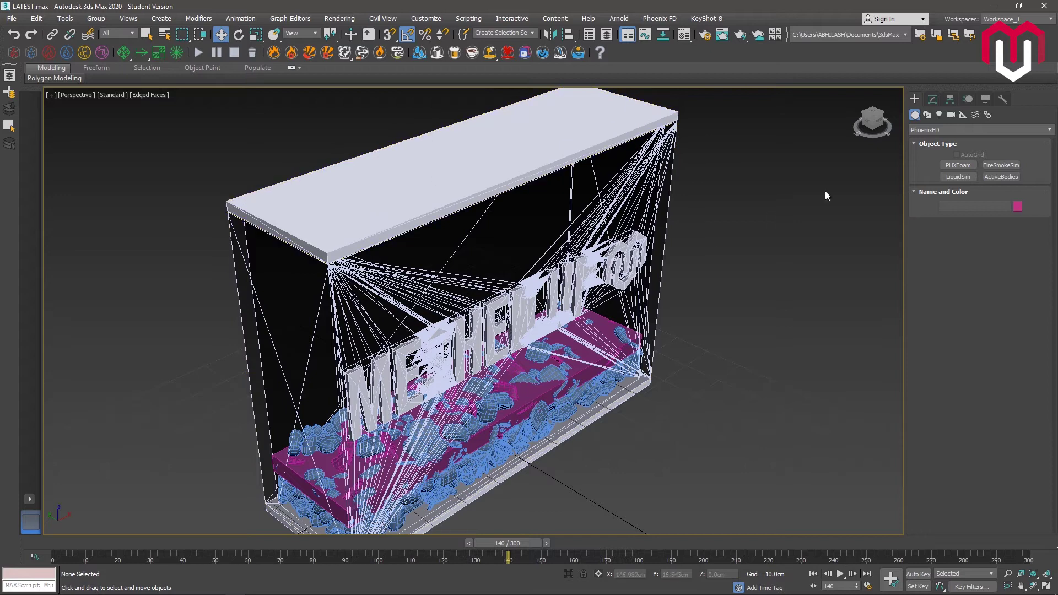
Set the Create panel's object category to Standard Primitives
left_click(932, 100)
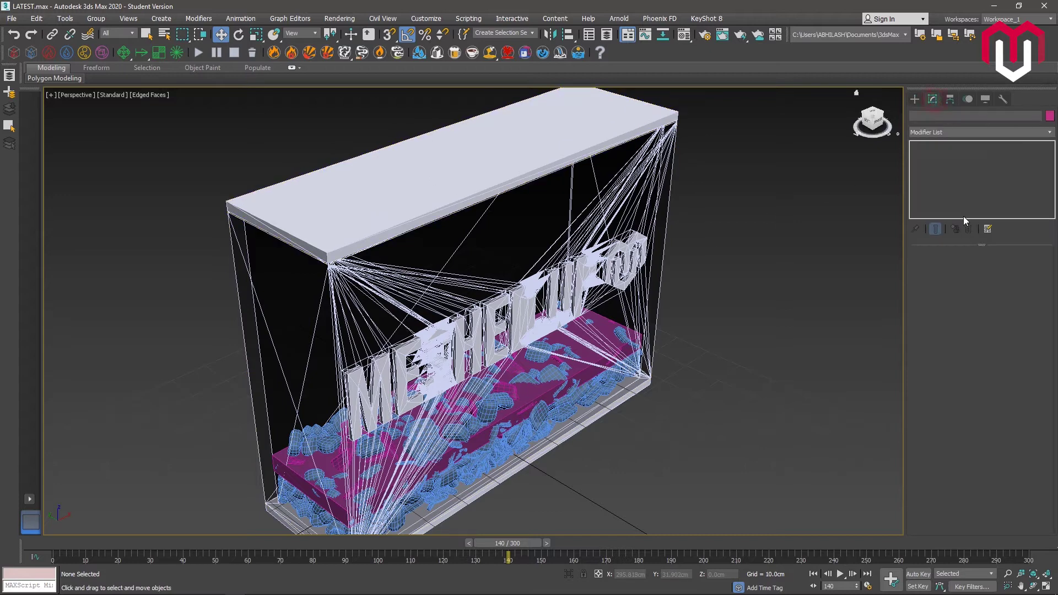
left_click(914, 100)
left_click(931, 130)
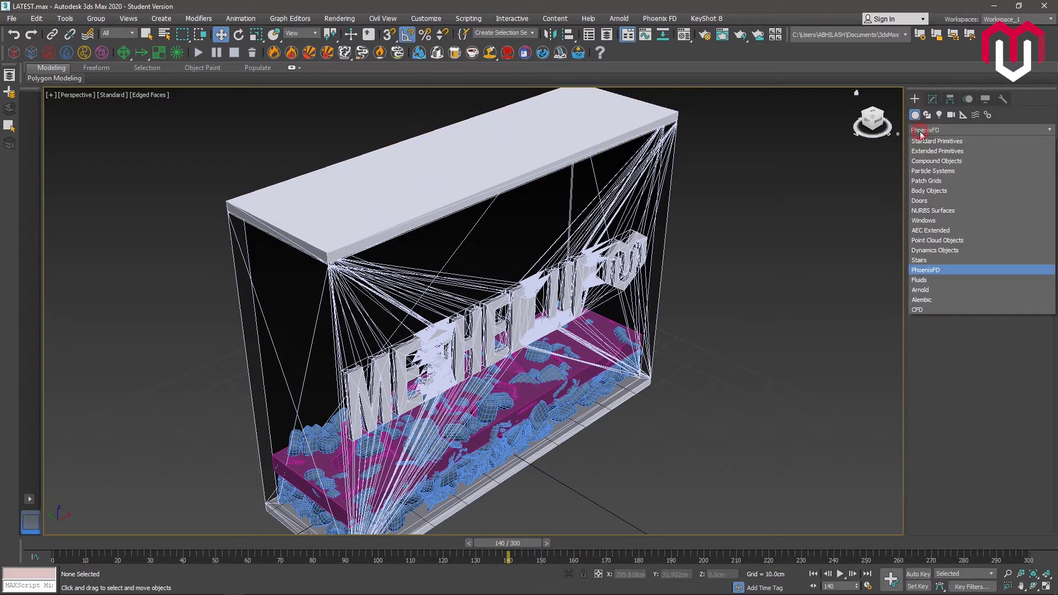
left_click(925, 139)
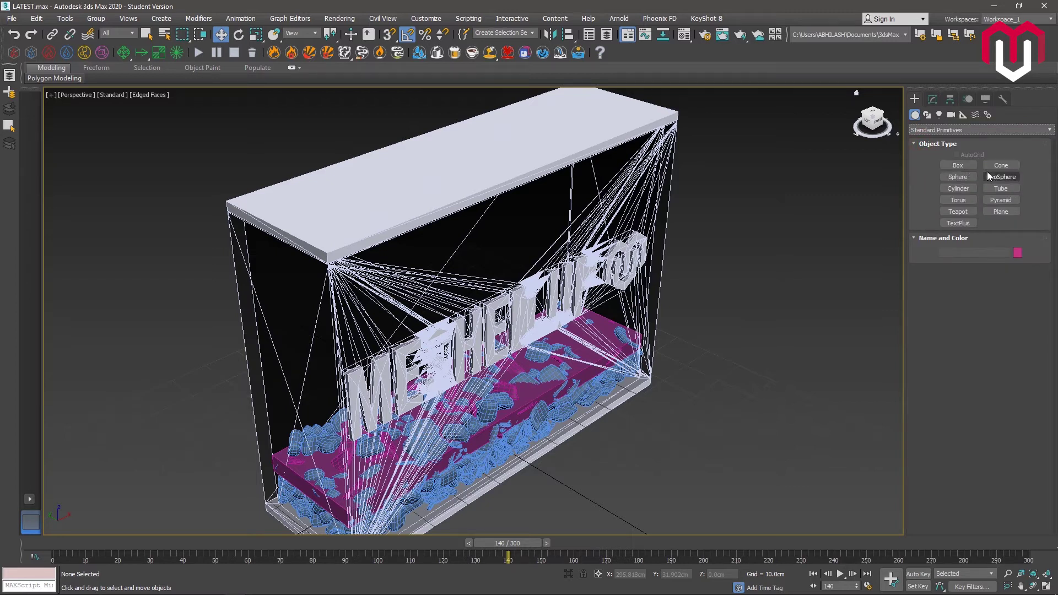
View the box straight down in an orthographic Top view
left_click(873, 114)
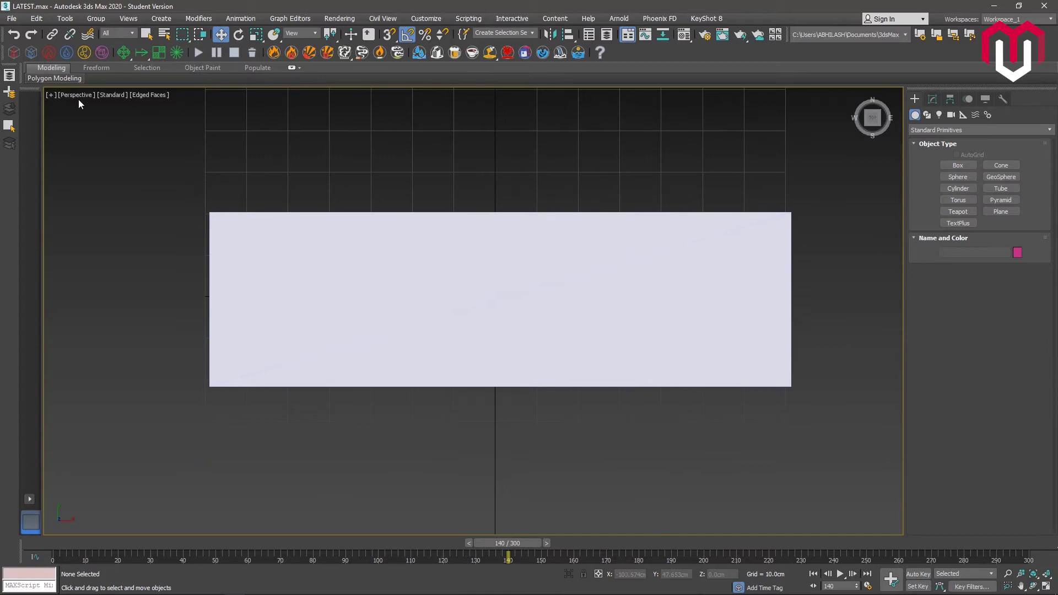
left_click(80, 97)
left_click(123, 146)
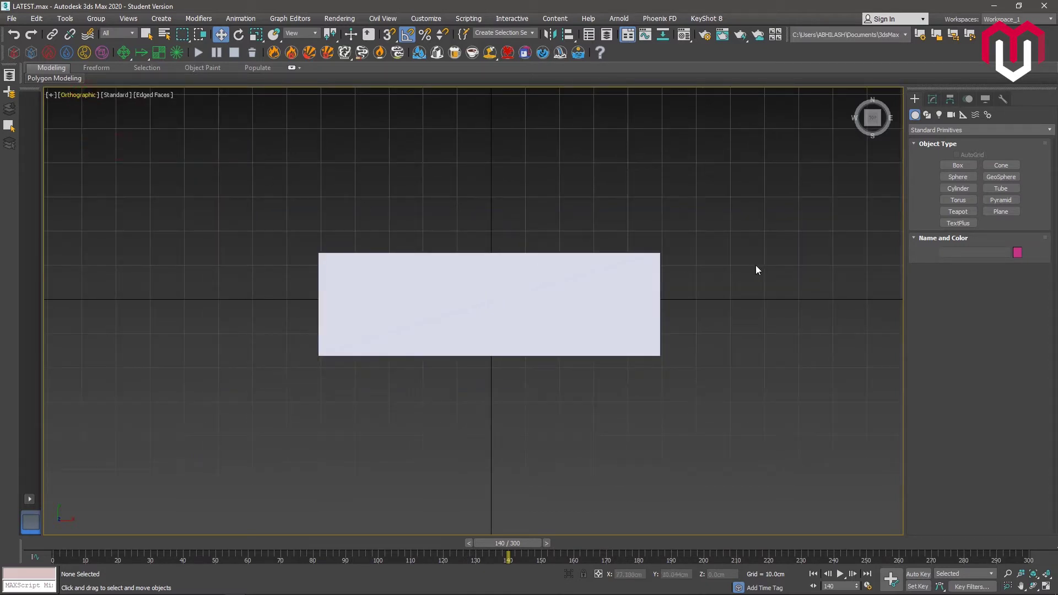
scroll(628, 291, "up", 2)
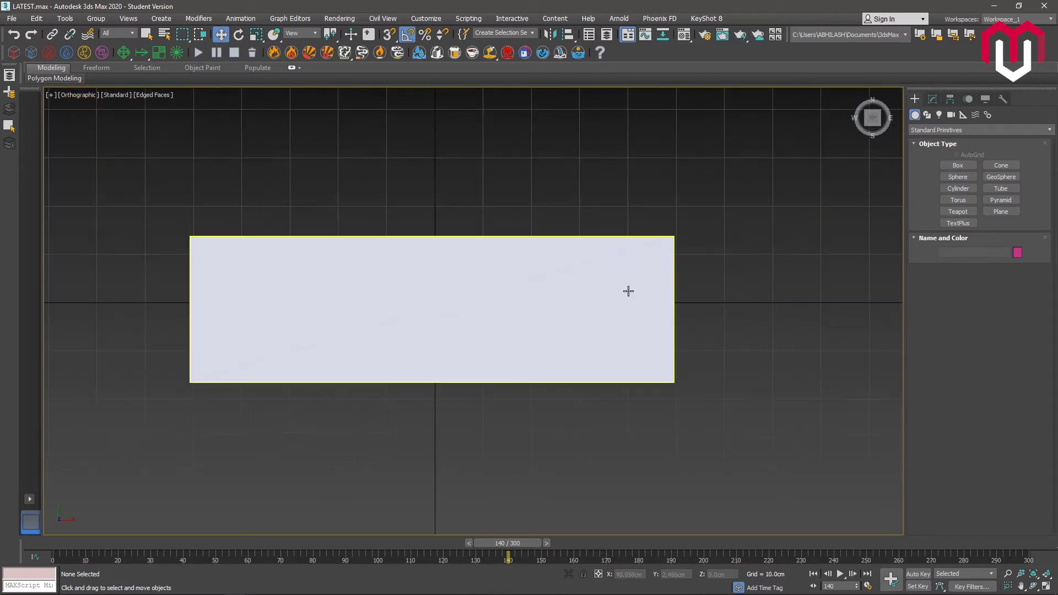
Draw a cylinder about 24.5 cm tall on the lid's left side
left_click(961, 189)
left_click_drag(268, 302, 297, 299)
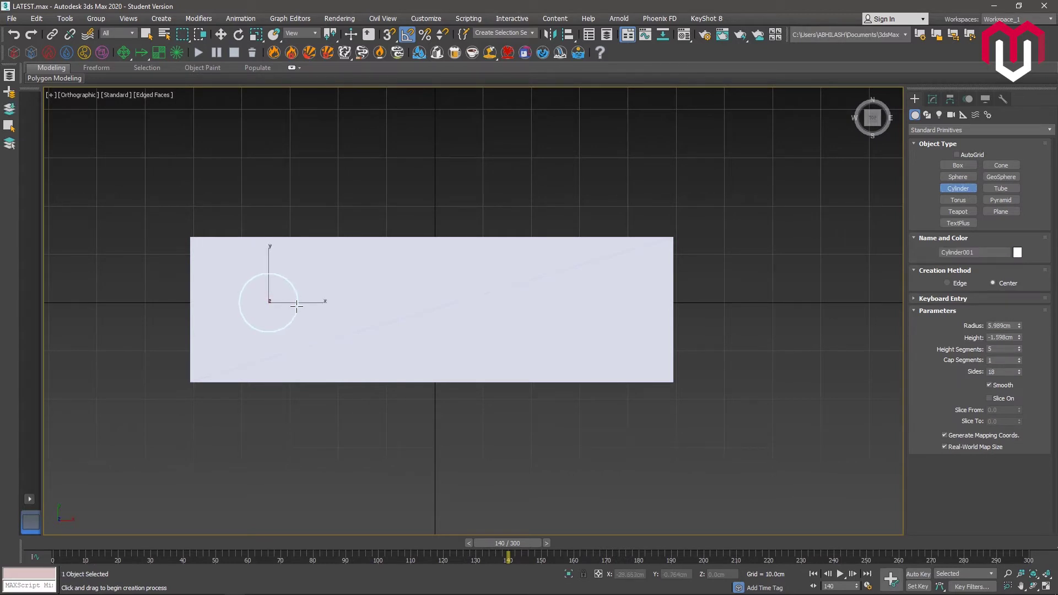
middle_click_drag(308, 305, 313, 187, "alt")
left_click(313, 180)
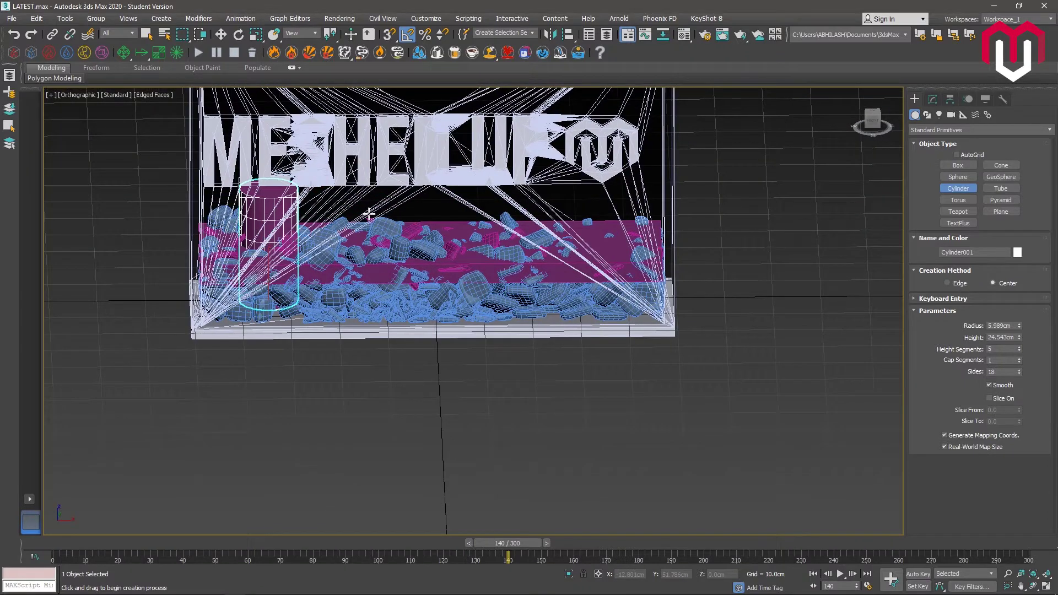
scroll(368, 213, "down", 5)
middle_click_drag(642, 184, 675, 157, "alt")
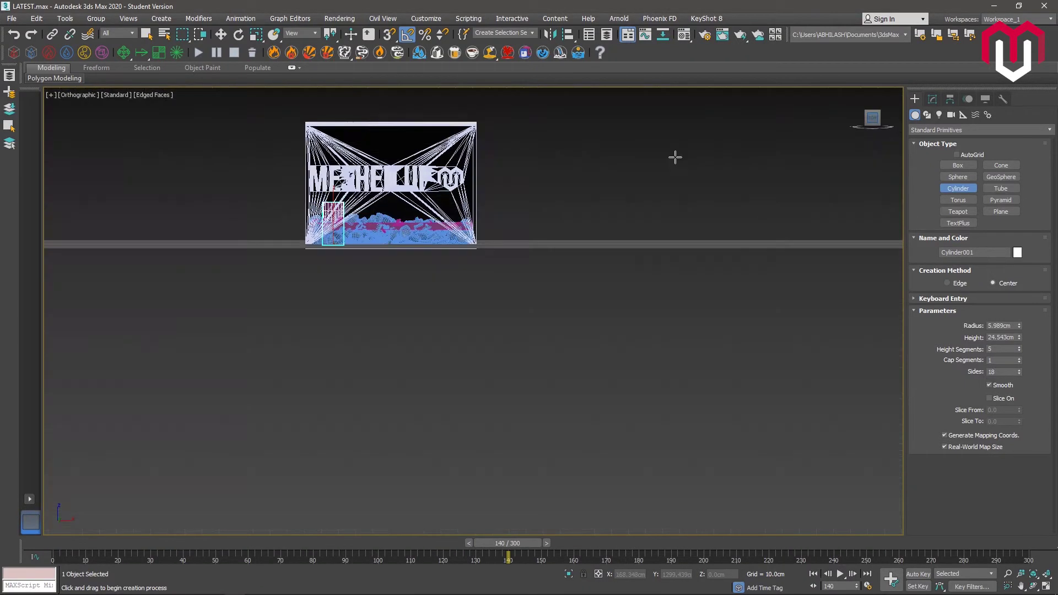
In Front view, raise the cylinder onto the box top and make two instanced copies in a row
key("f")
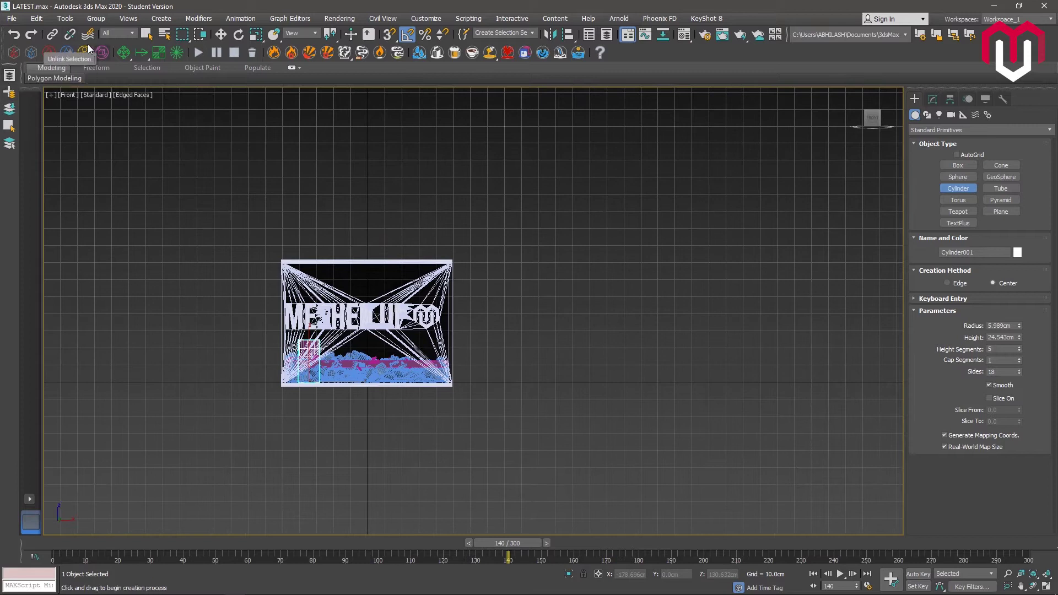
left_click(221, 34)
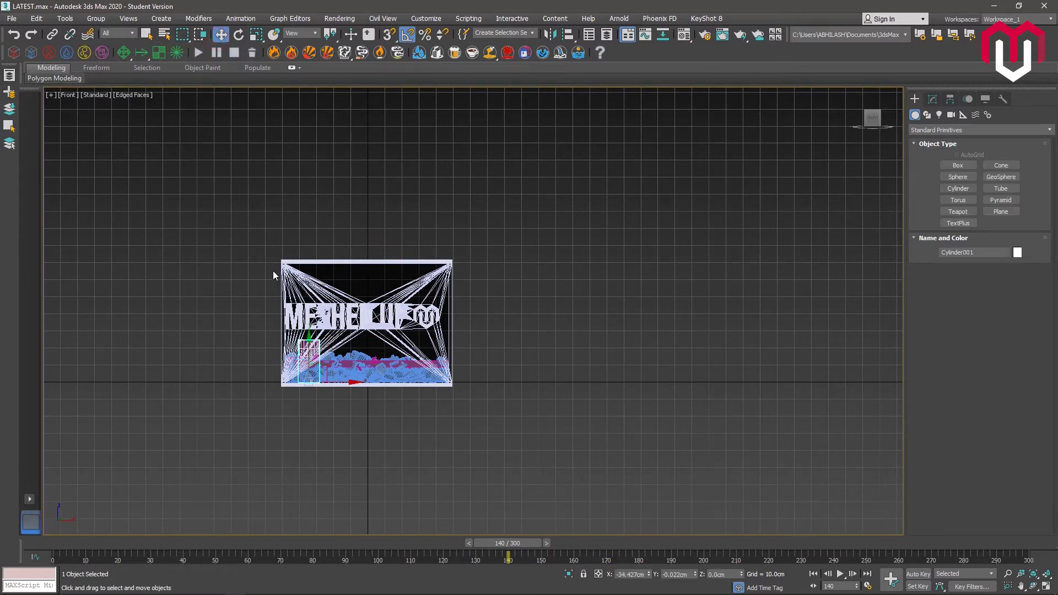
mouse_move(309, 337)
left_mouse_down()
mouse_move(333, 258)
mouse_move(360, 277)
mouse_move(412, 281)
left_mouse_up()
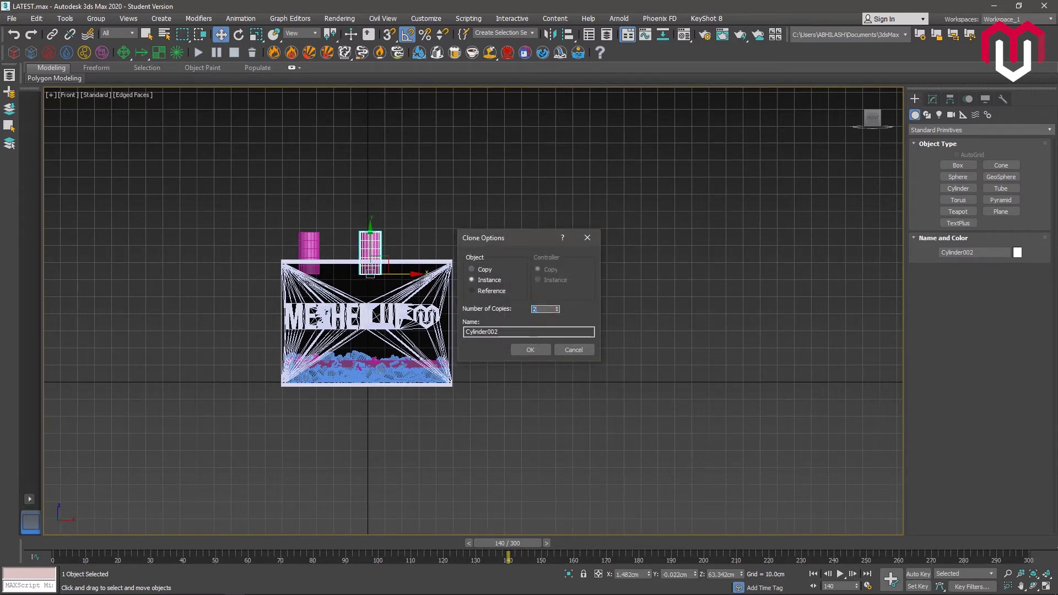
left_click(528, 350)
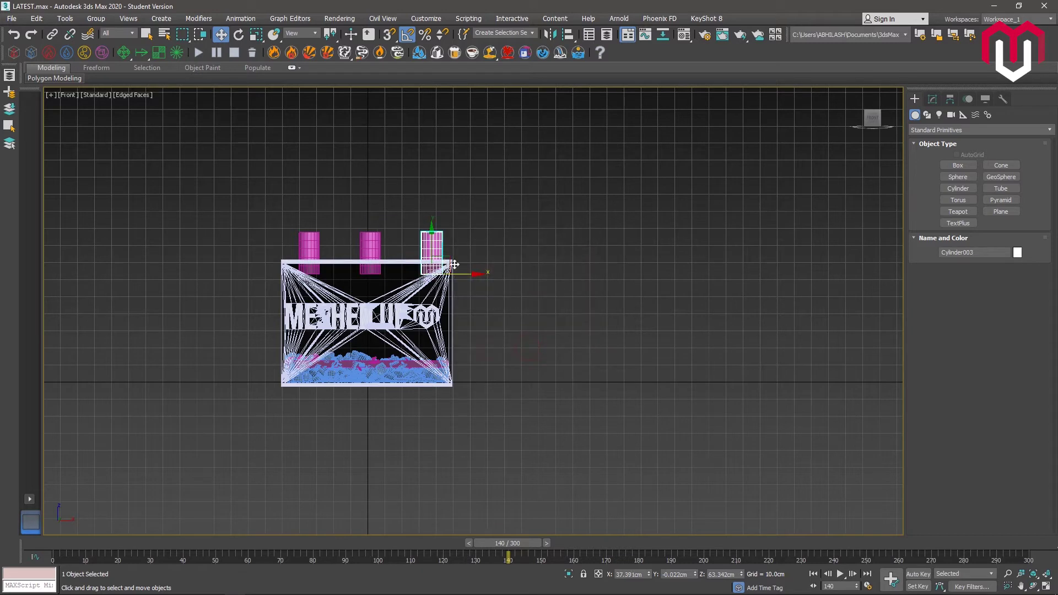
left_click_drag(477, 276, 473, 276)
Turn the box's top slab into a Boolean compound object
left_click(505, 237)
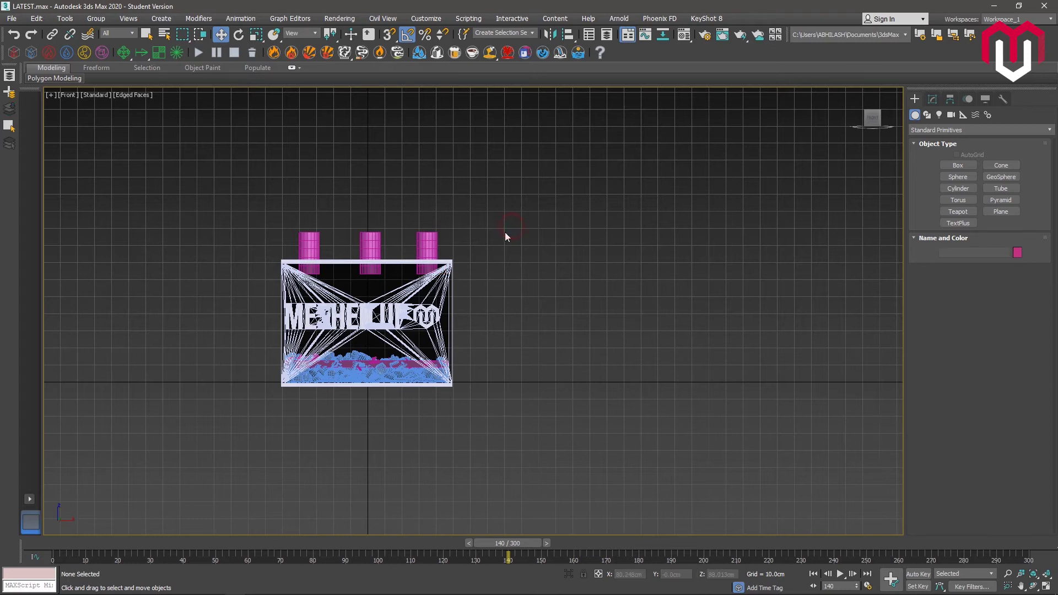
middle_click_drag(505, 233, 514, 269, "alt")
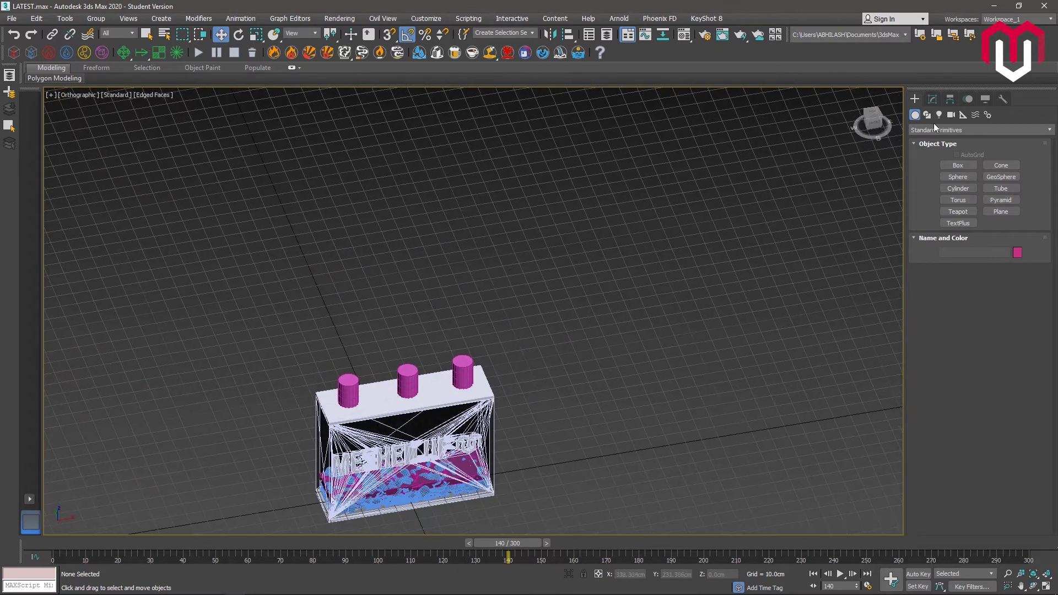
left_click(943, 130)
left_click(954, 160)
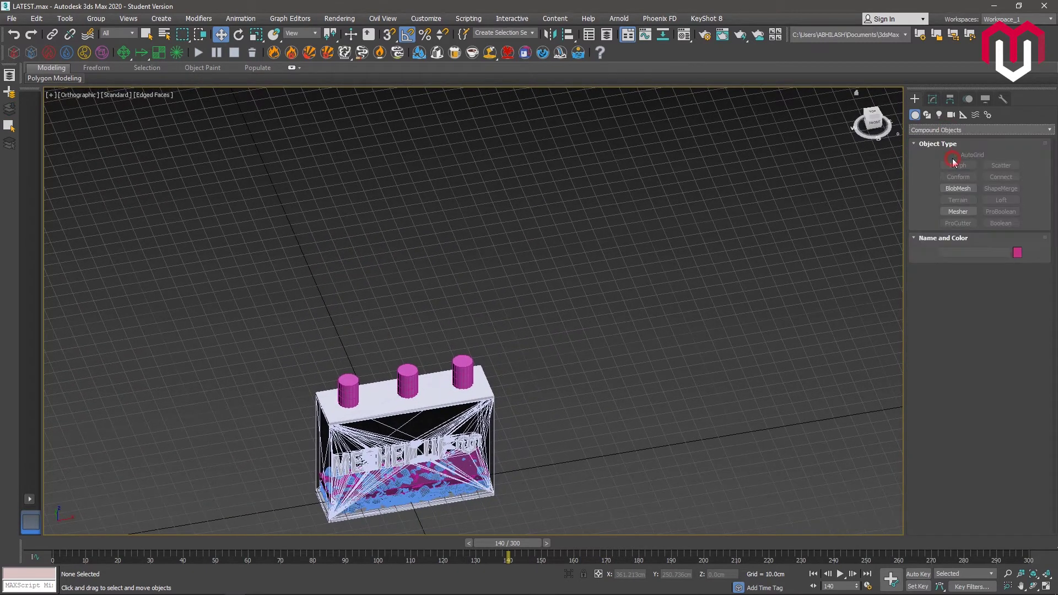
left_click(375, 407)
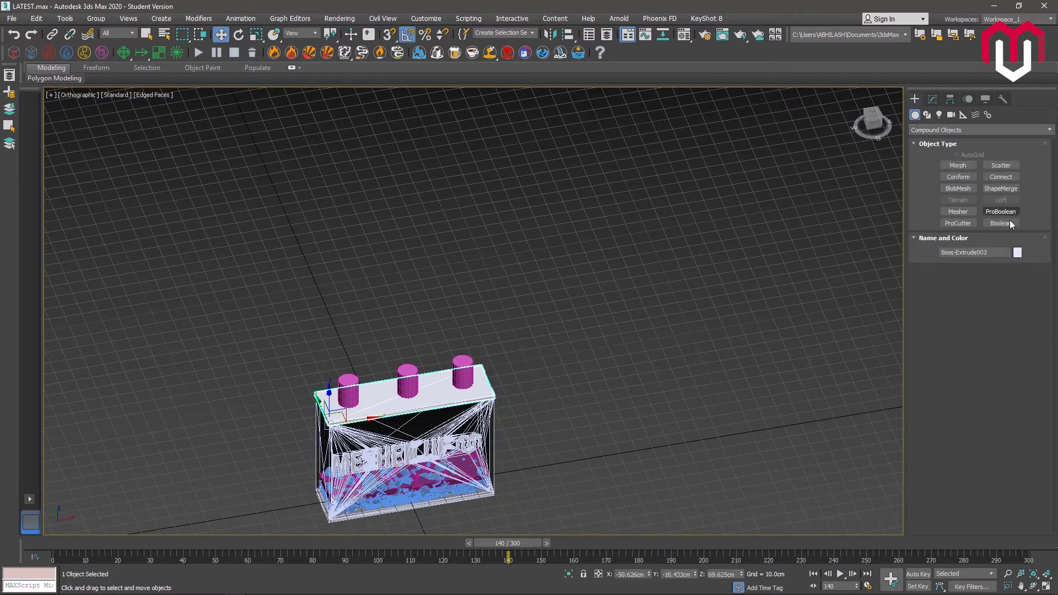
left_click(1000, 223)
Add the three cylinders as Boolean operands
left_click(983, 289)
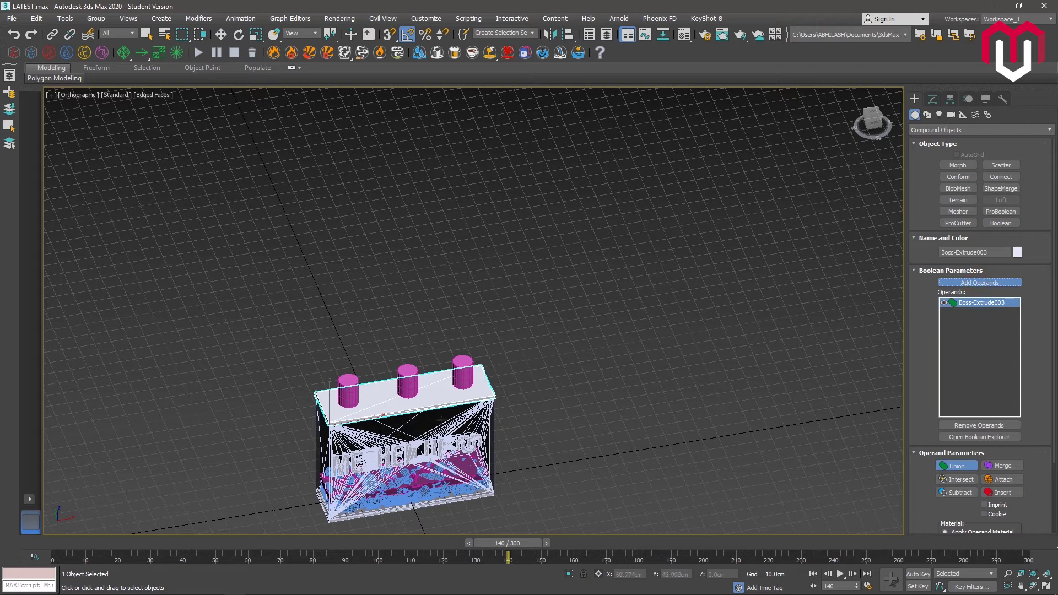
scroll(427, 408, "up", 5)
left_click(210, 347)
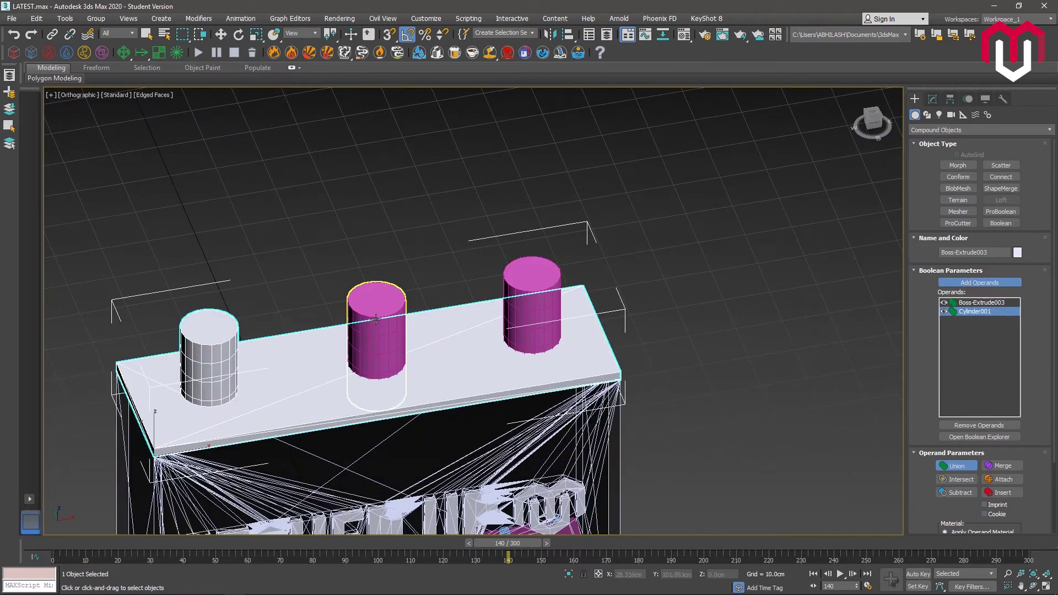
left_click(376, 336)
left_click(531, 283)
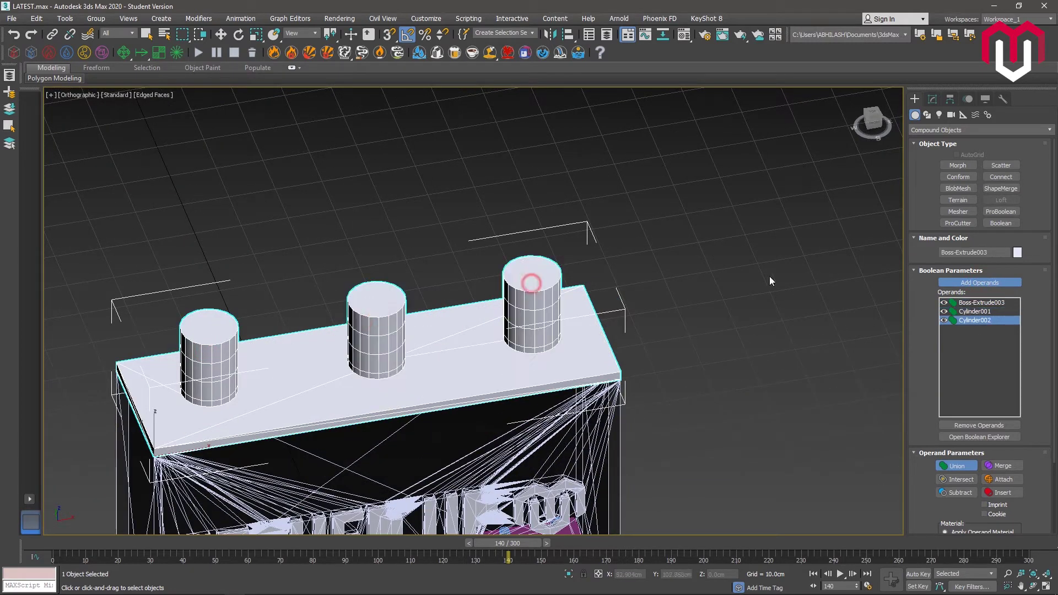
Set Cylinder001, Cylinder002 and Cylinder003 each to Subtract to cut three holes
left_click(972, 311)
left_click(959, 493)
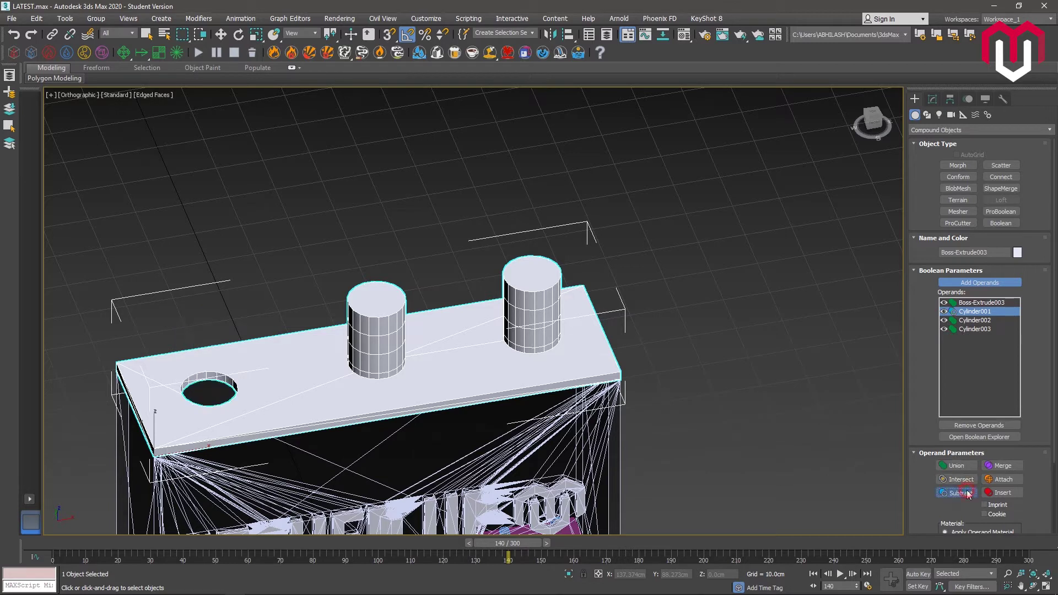
left_click(986, 322)
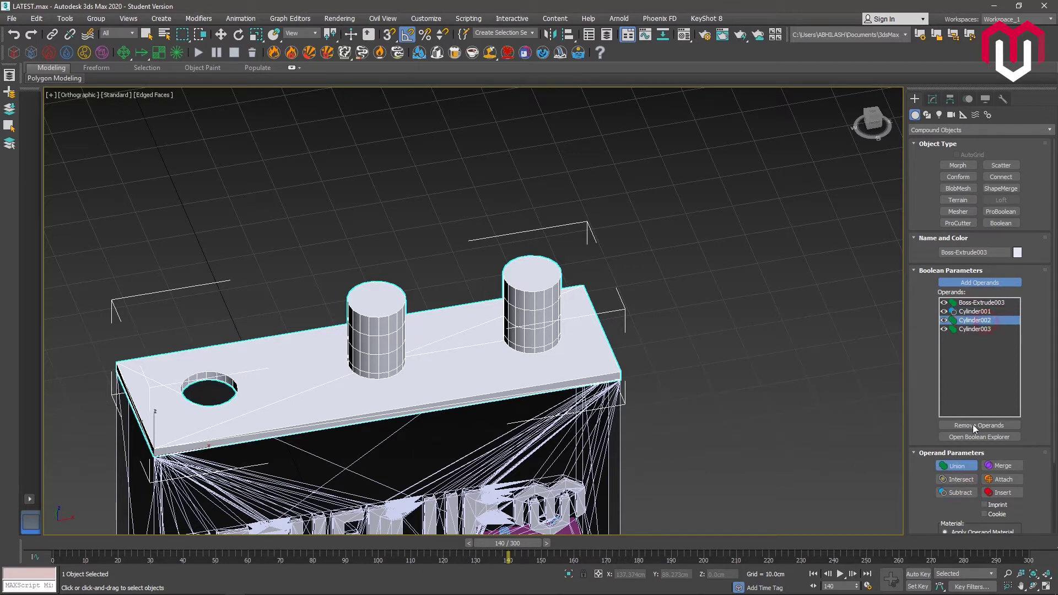
left_click(960, 492)
left_click(979, 329)
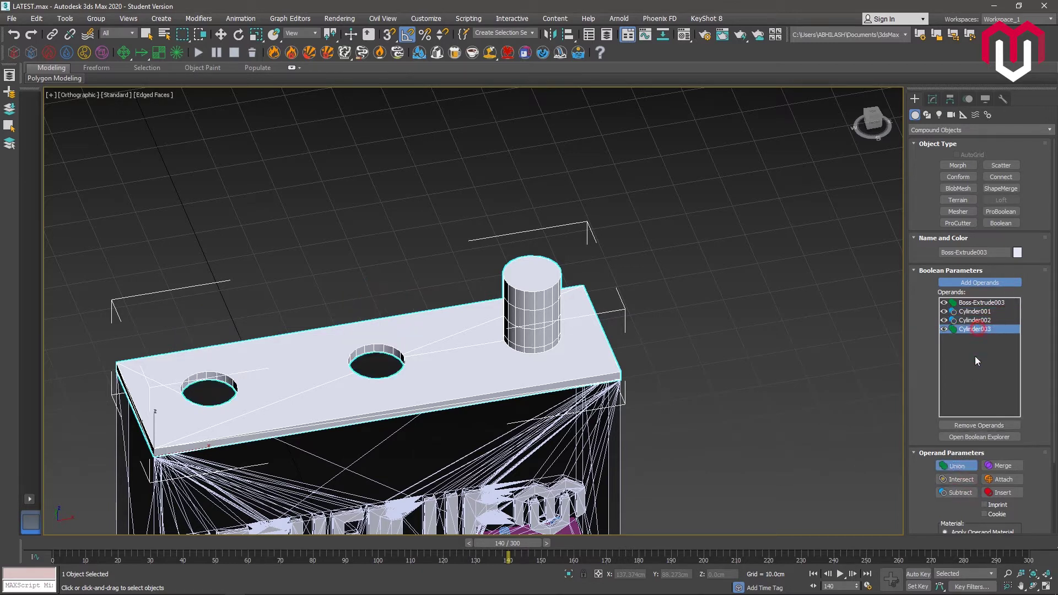
left_click(959, 492)
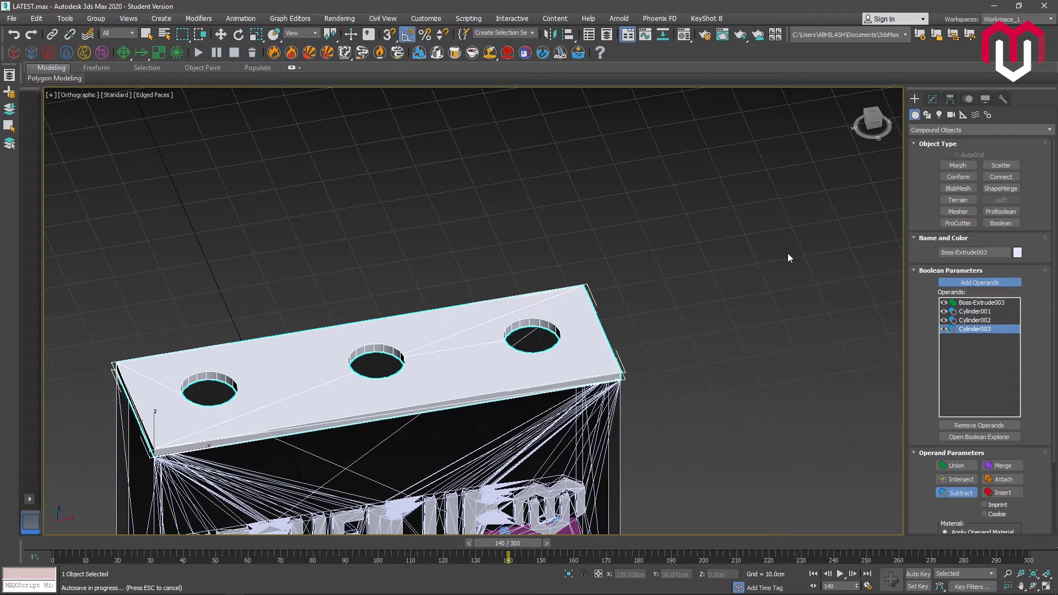
Switch back to Standard Primitives and choose the Tube primitive
key("w")
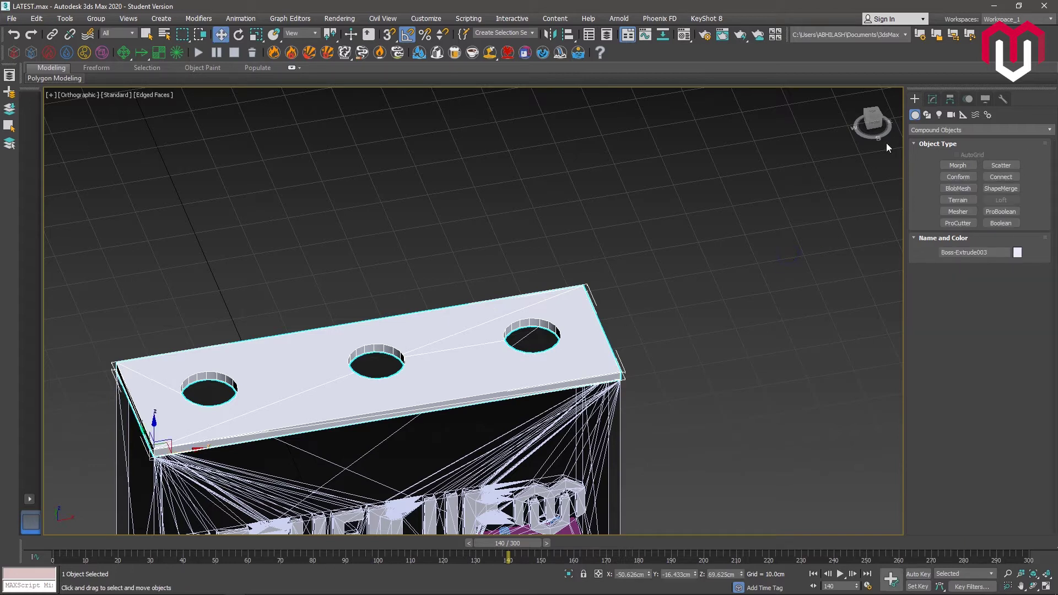
left_click(925, 131)
left_click(931, 141)
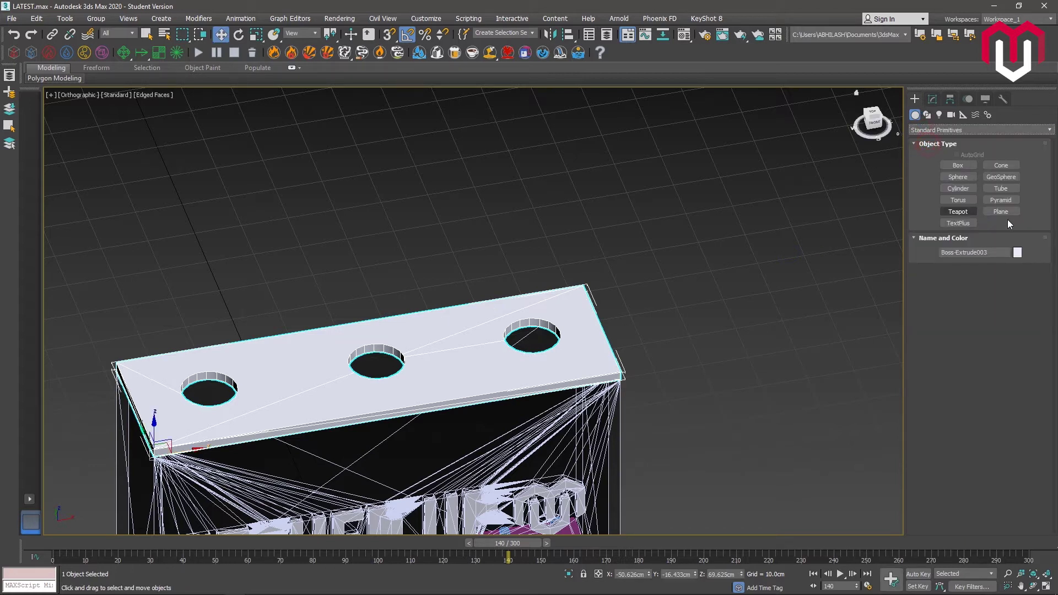
left_click(1000, 188)
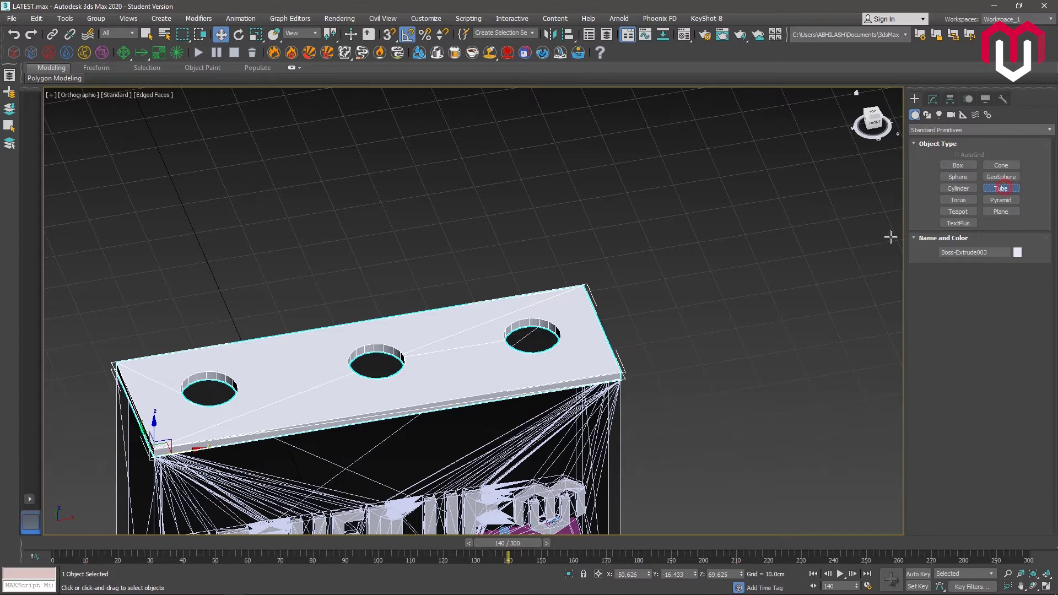
Draw a tube at the left hole with radii 6.451 and 7.549 cm, height 8.419 cm
left_click(874, 113)
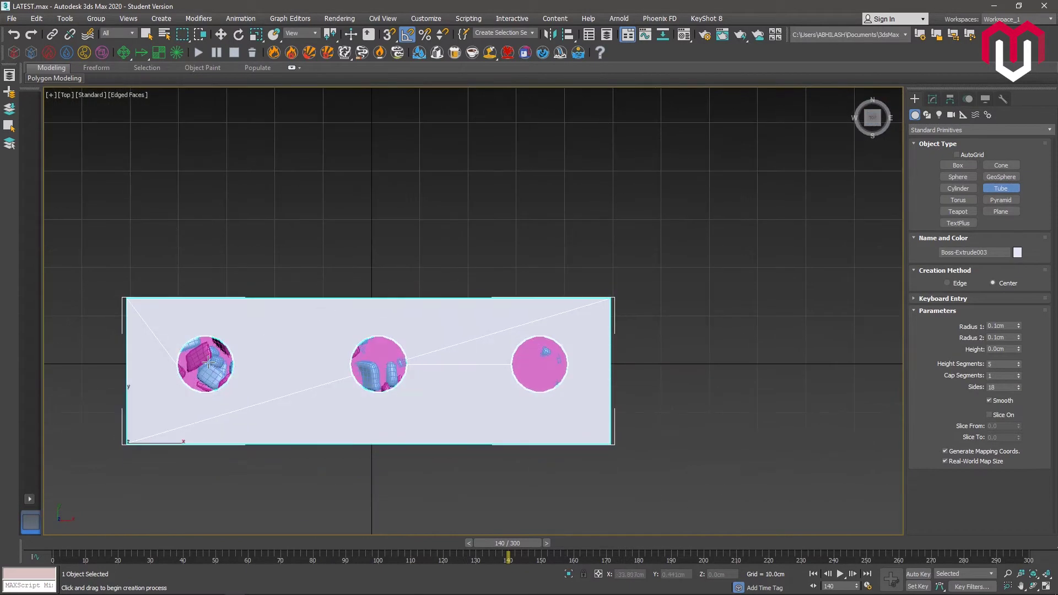
scroll(205, 362, "up", 5)
middle_click_drag(225, 366, 264, 369)
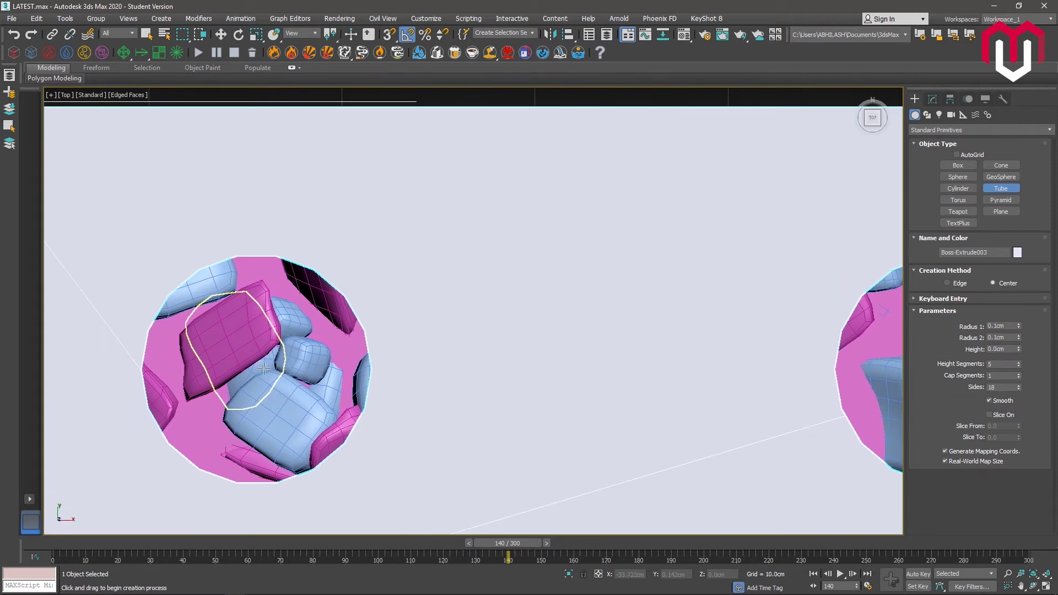
left_click_drag(253, 370, 378, 372)
left_click(373, 370)
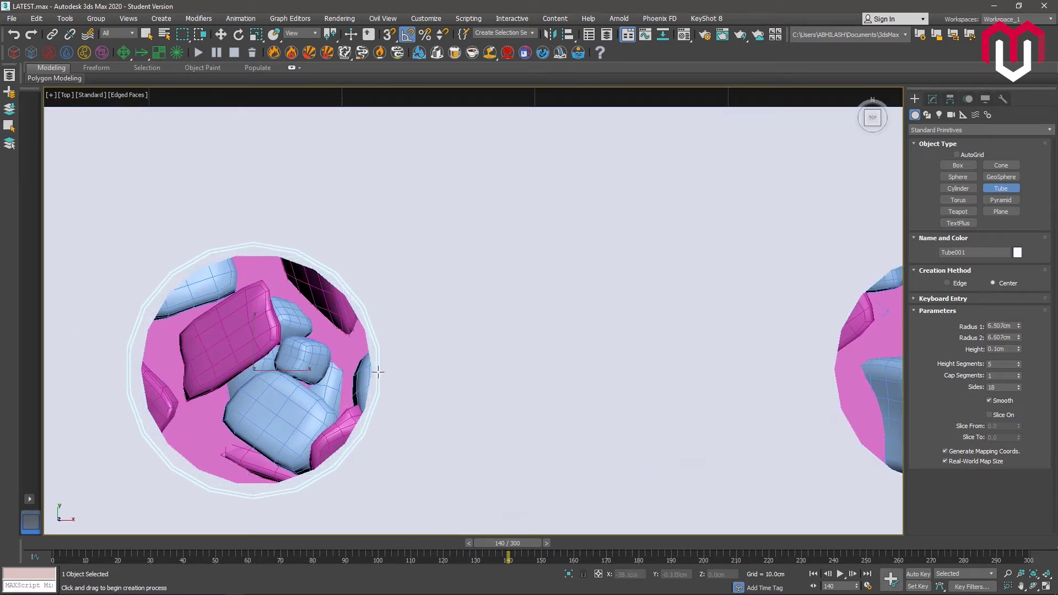
middle_click_drag(378, 373, 369, 267, "alt")
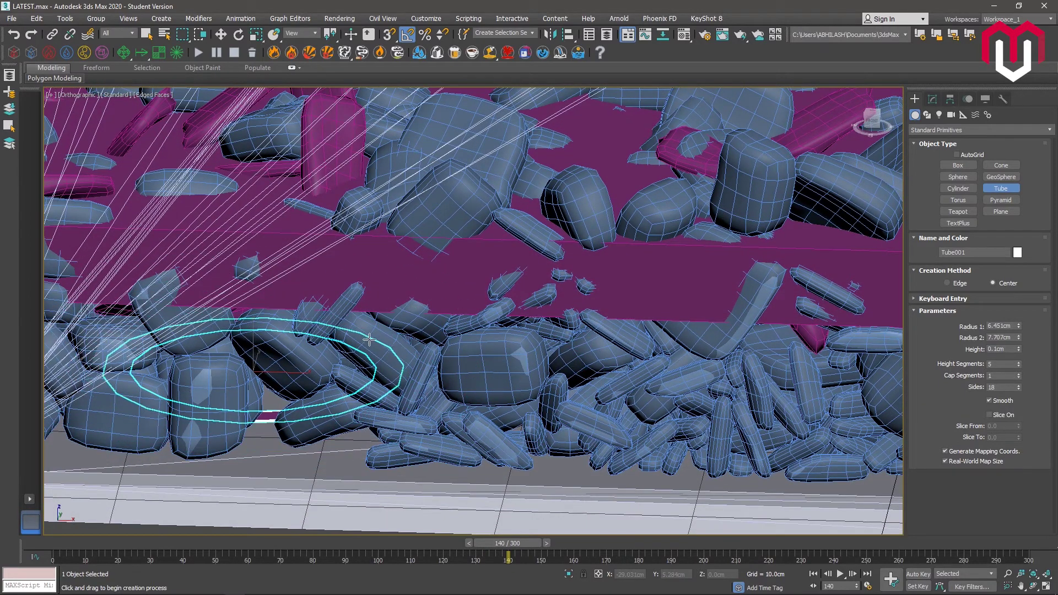
left_click(389, 338)
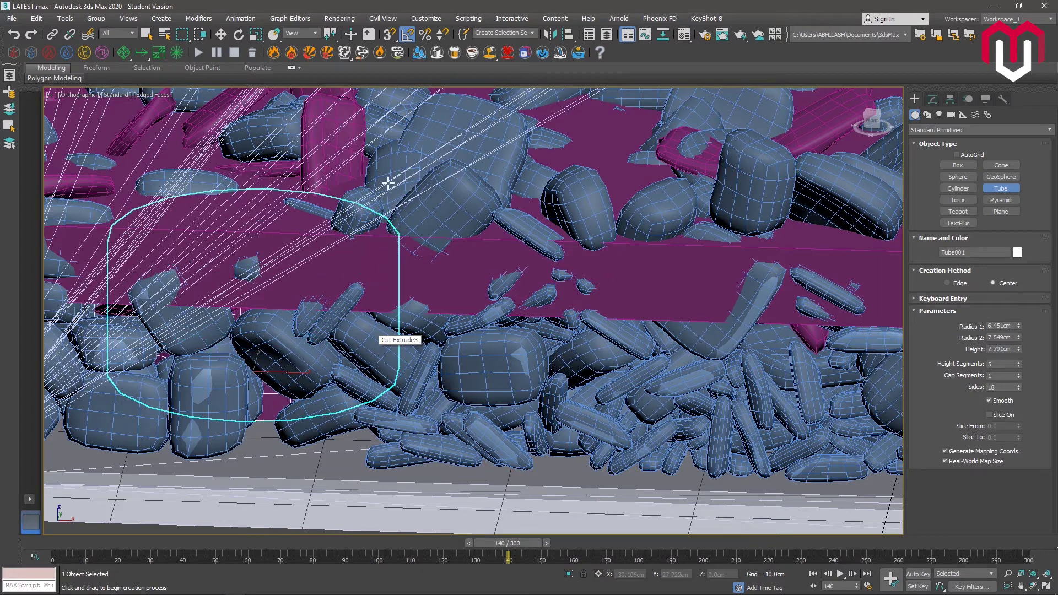
scroll(414, 279, "down", 10)
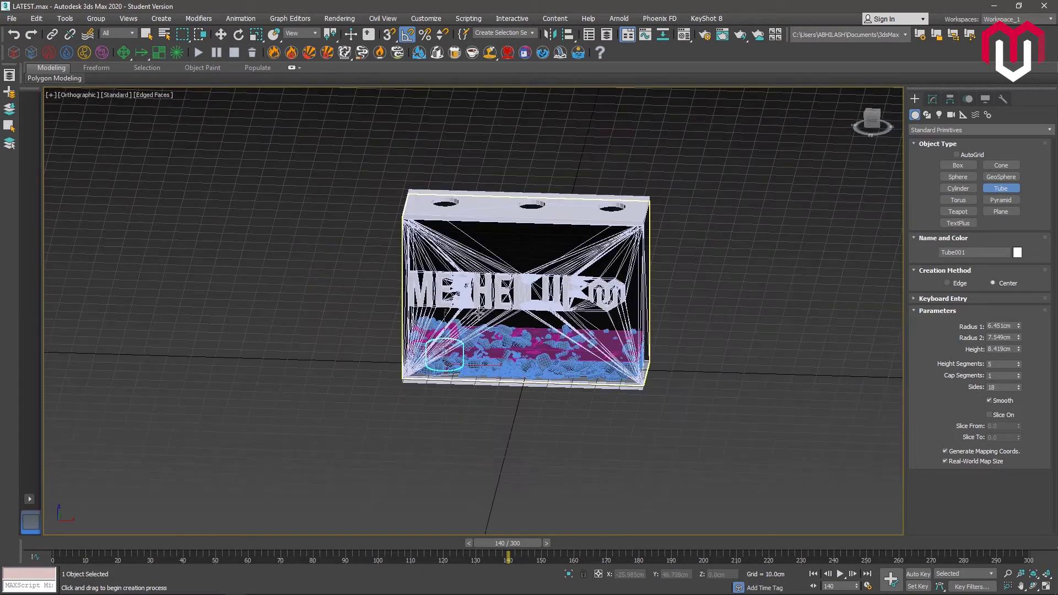
middle_click_drag(479, 312, 810, 117, "alt")
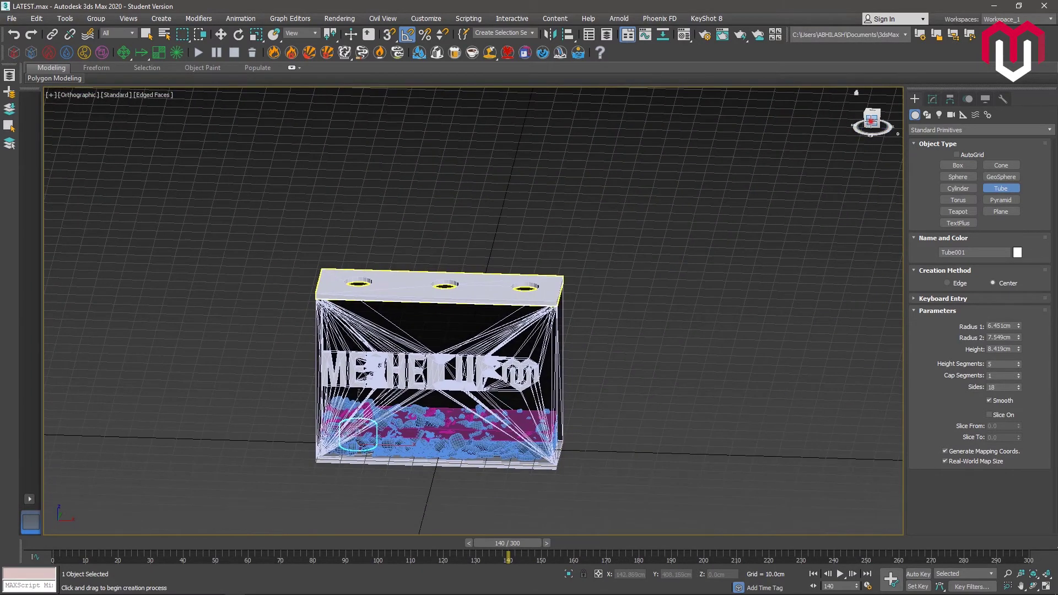
Lift Tube001 onto the box top and centre it in the left hole from Top view
left_click(870, 120)
left_click(221, 35)
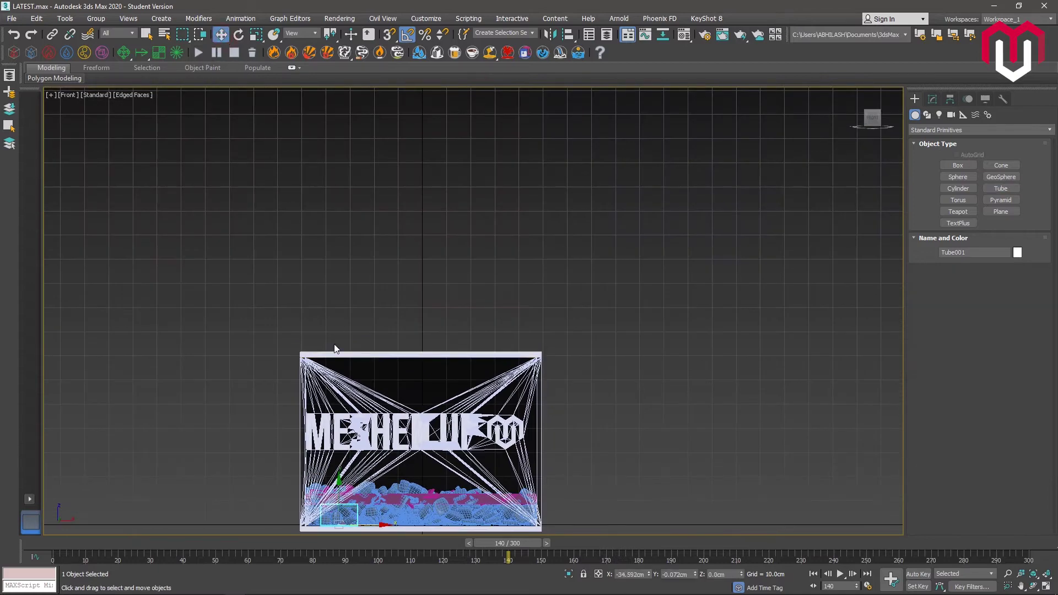
left_click_drag(337, 482, 349, 313)
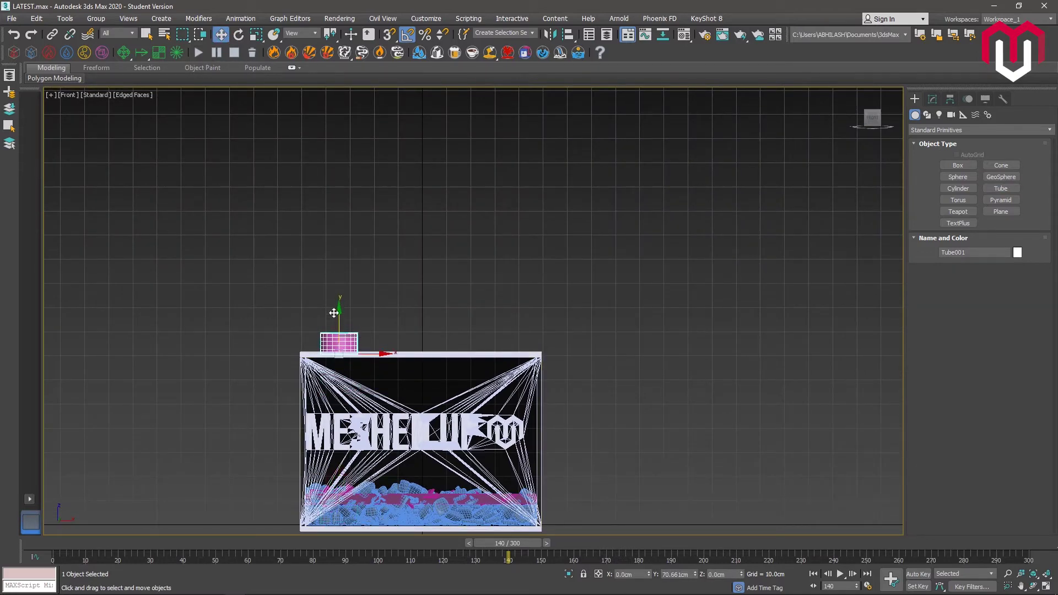
middle_click_drag(336, 318, 724, 186, "alt")
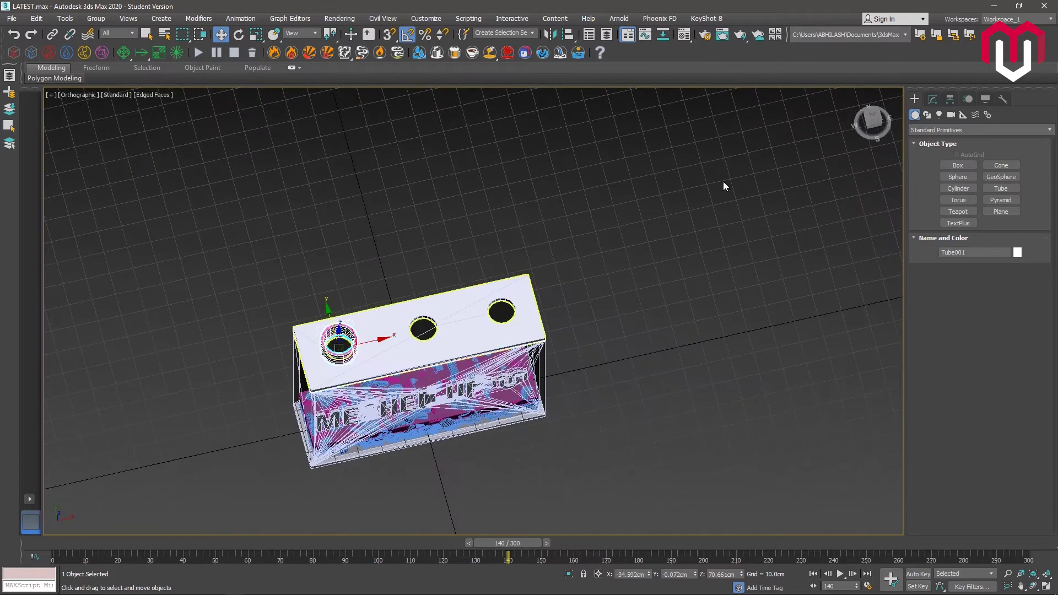
left_click(863, 126)
scroll(512, 198, "up", 6)
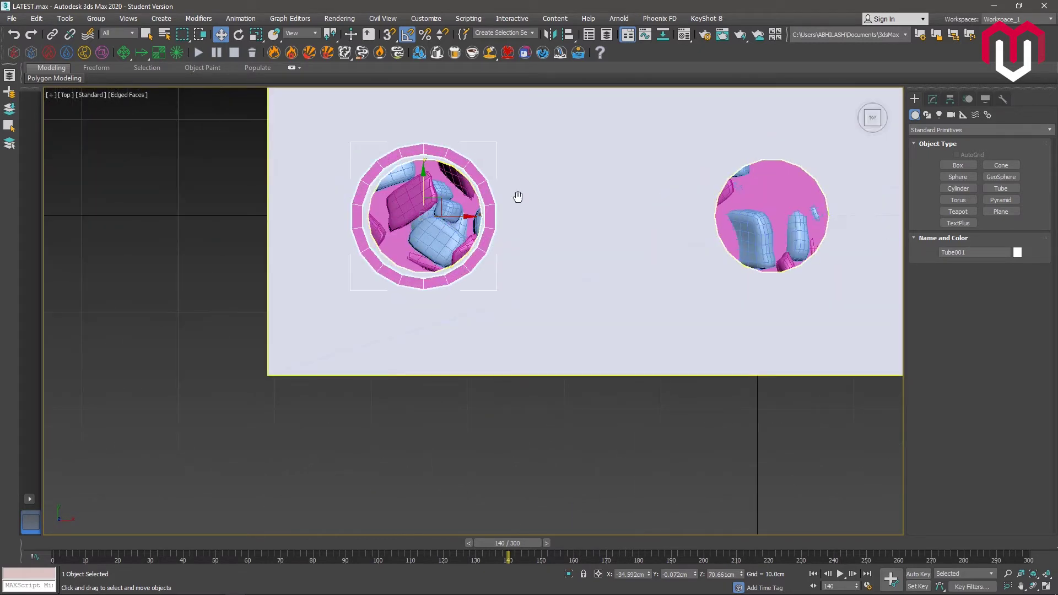
middle_click_drag(518, 197, 397, 219)
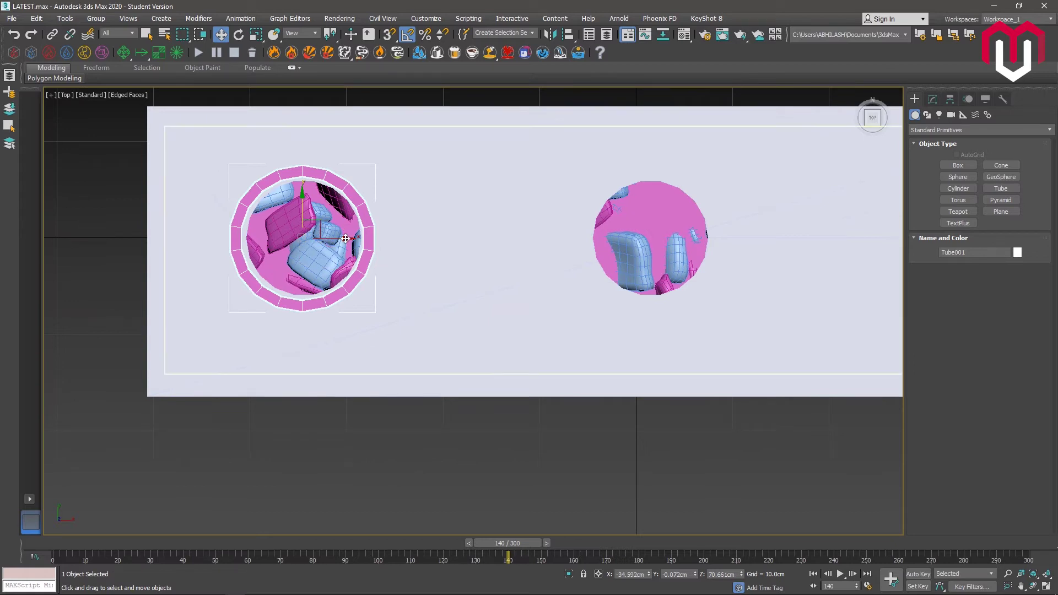
left_click_drag(348, 239, 349, 240)
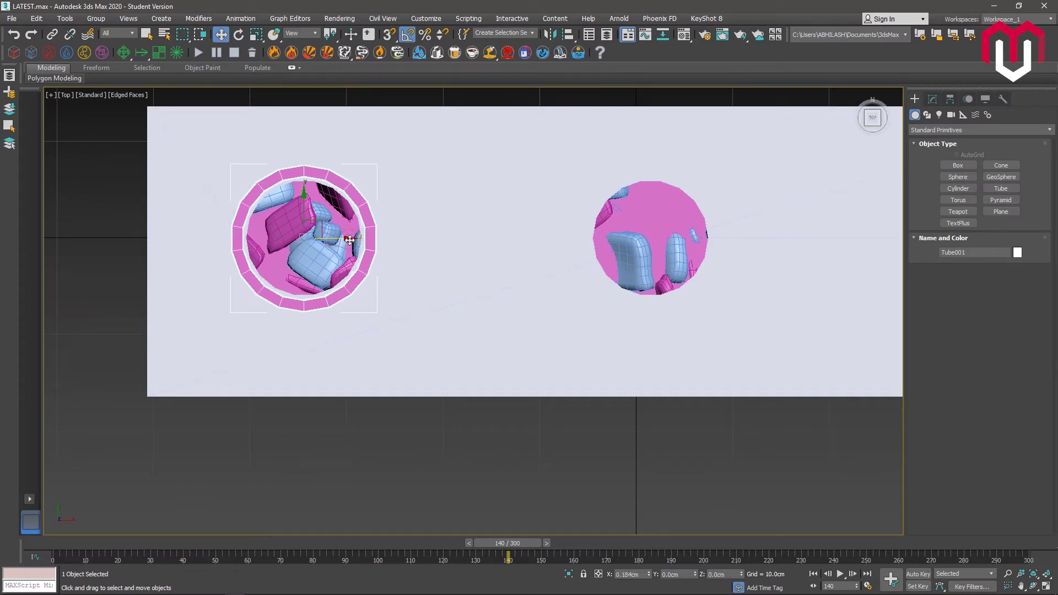
Instance-clone the tube along X into the right-hand hole and orbit to check the chimneys
scroll(352, 240, "down", 3)
middle_click_drag(449, 237, 205, 256)
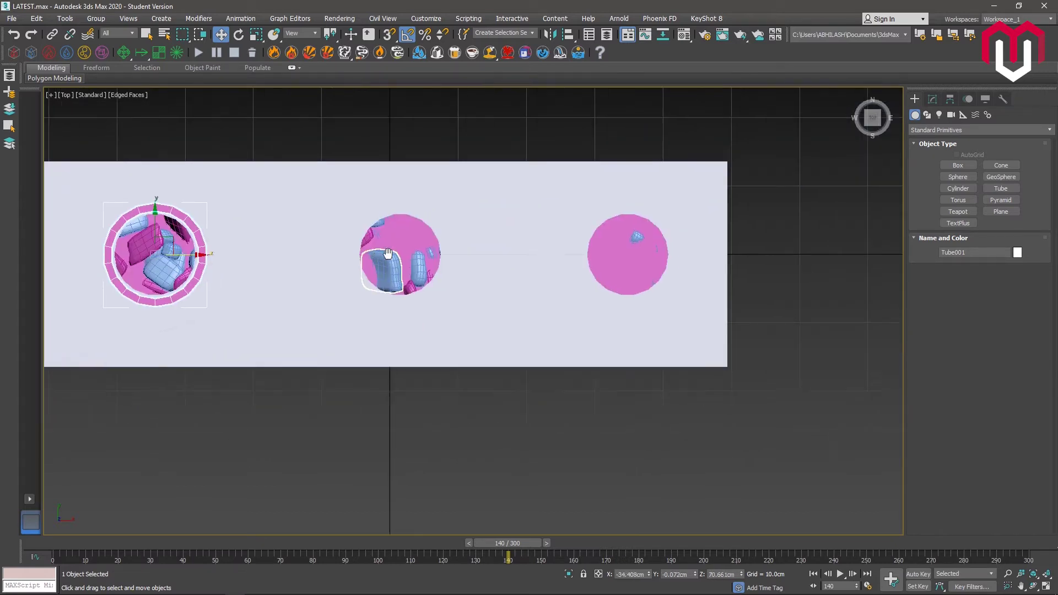
left_click_drag(205, 257, 674, 259, "shift")
key("Return")
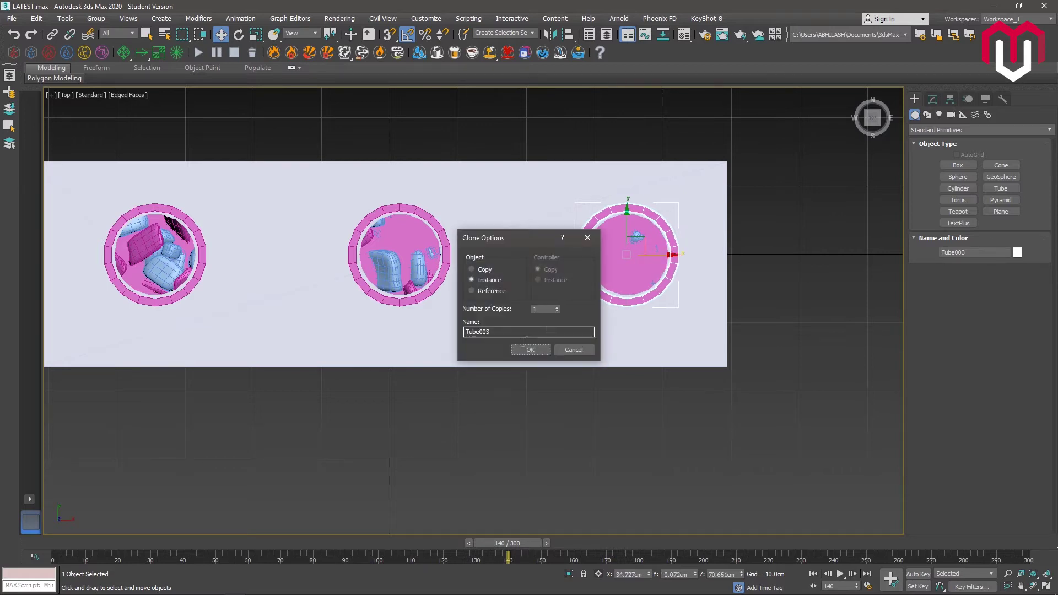
left_click(526, 350)
mouse_move(513, 402)
middle_mouse_down("alt")
mouse_move(520, 311)
mouse_move(418, 316)
middle_mouse_up("alt")
scroll(418, 317, "down", 3)
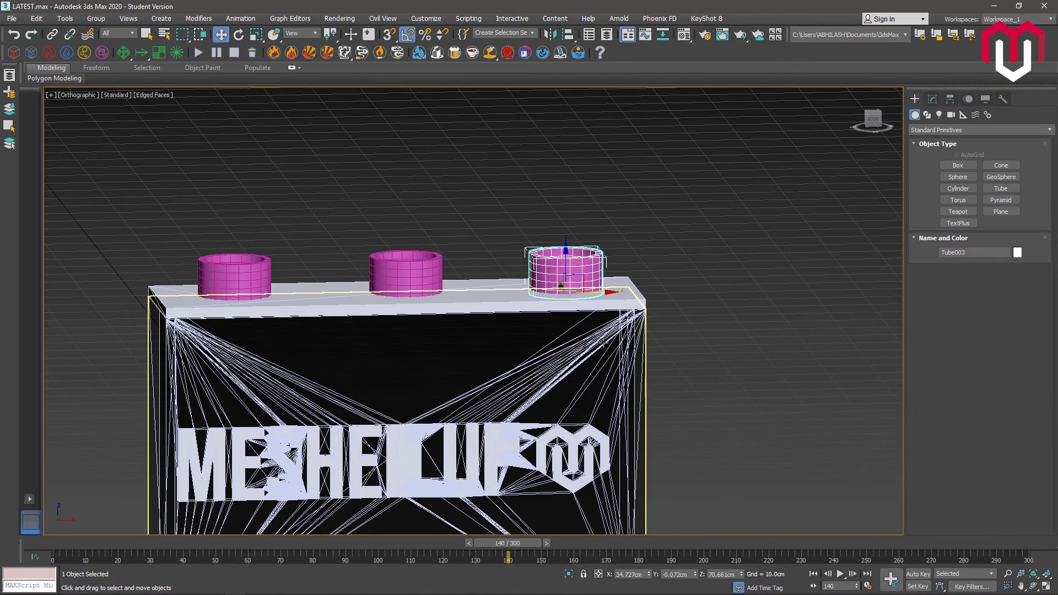
middle_click_drag(587, 330, 797, 267, "alt")
scroll(502, 388, "down", 3)
scroll(634, 330, "up", 1)
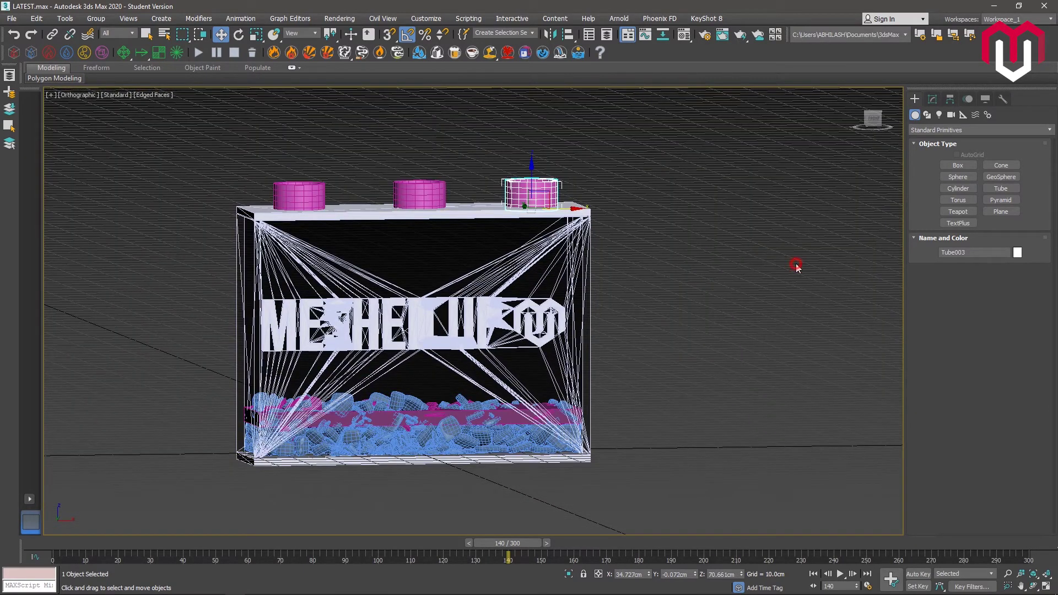
Unhide PHXTurbulence001, PHXSource001 and PhoenixFDFire003, and select the fire simulator
left_click(797, 267)
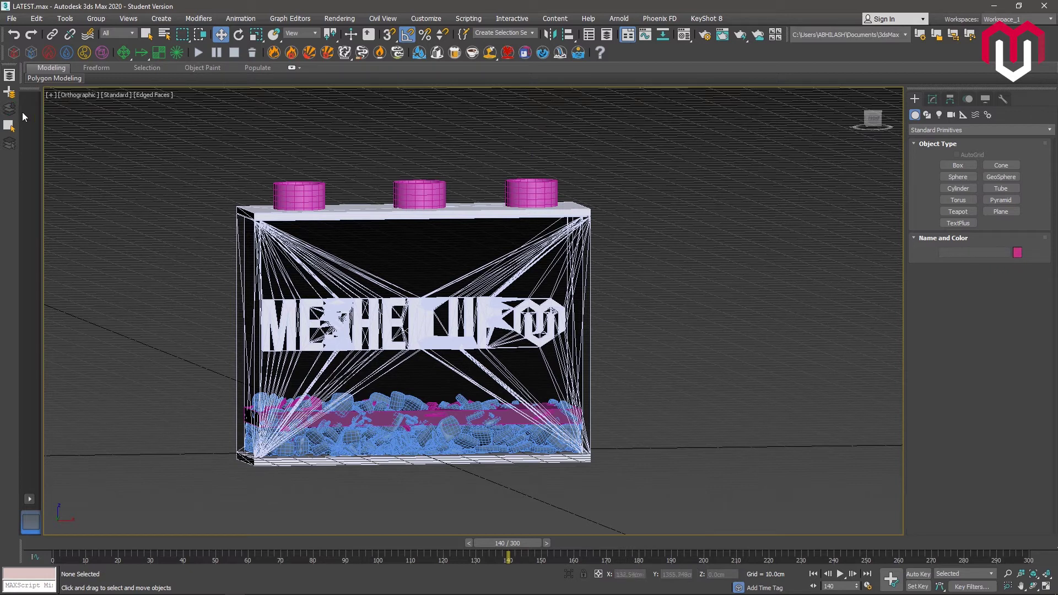
left_click(9, 76)
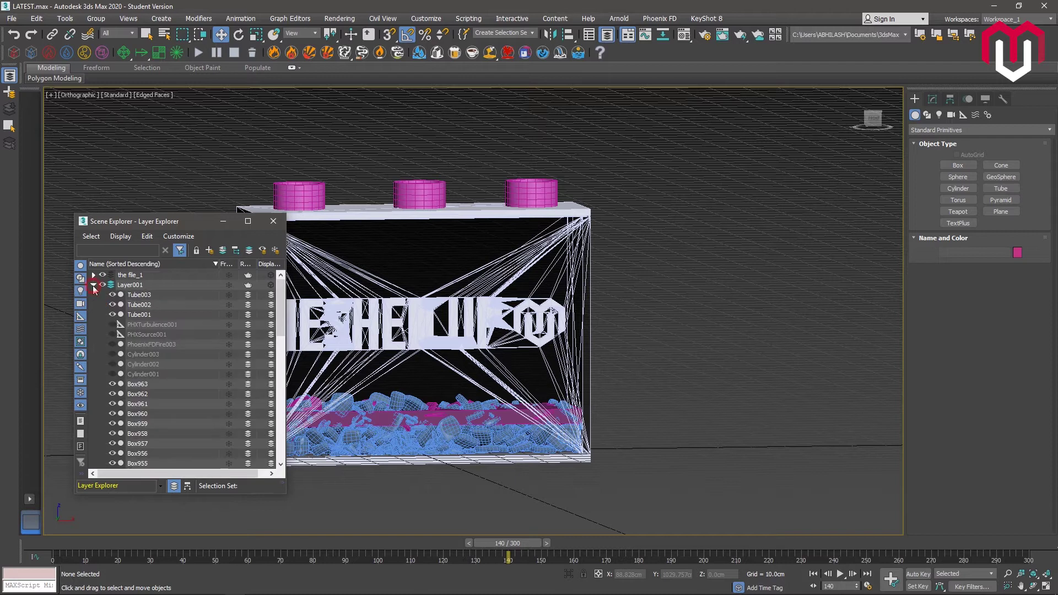
left_click(112, 324)
left_click(112, 335)
left_click(113, 345)
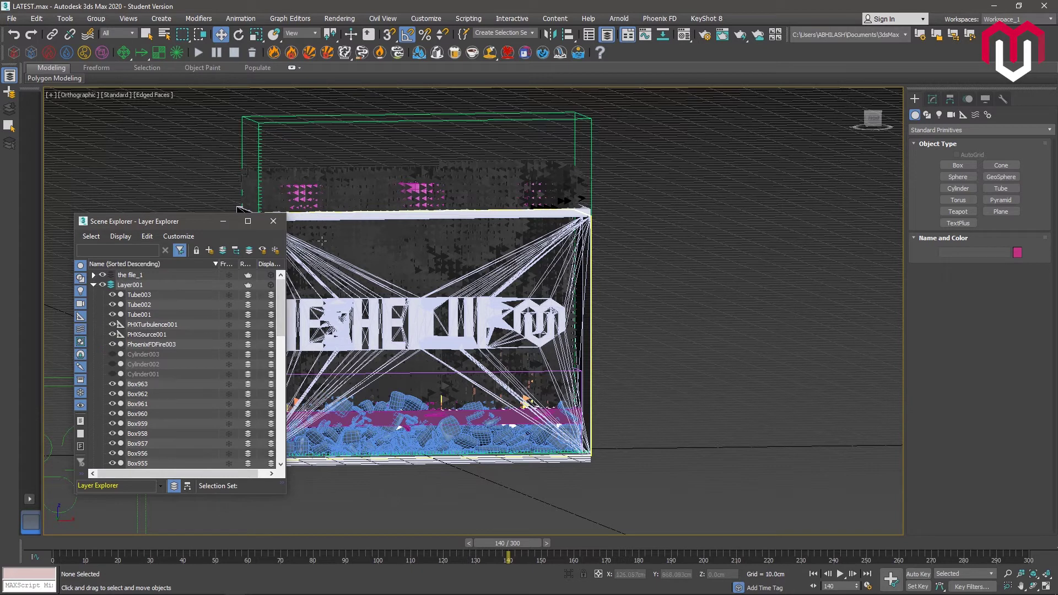
left_click(150, 345)
left_click(271, 226)
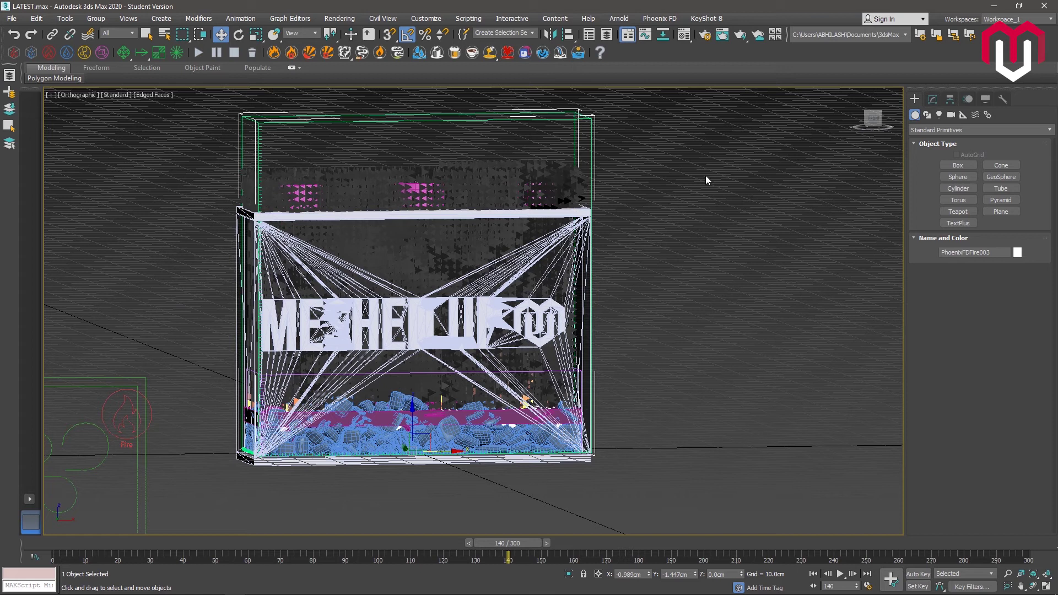
Delete the PhoenixFDFire003 simulator's existing cache files
left_click(931, 99)
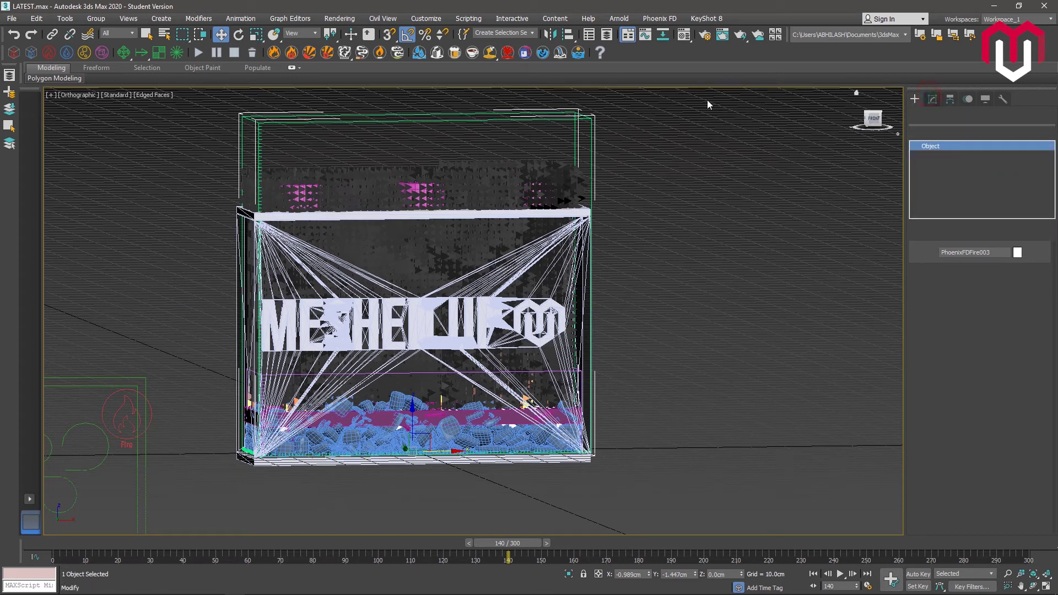
left_click(251, 54)
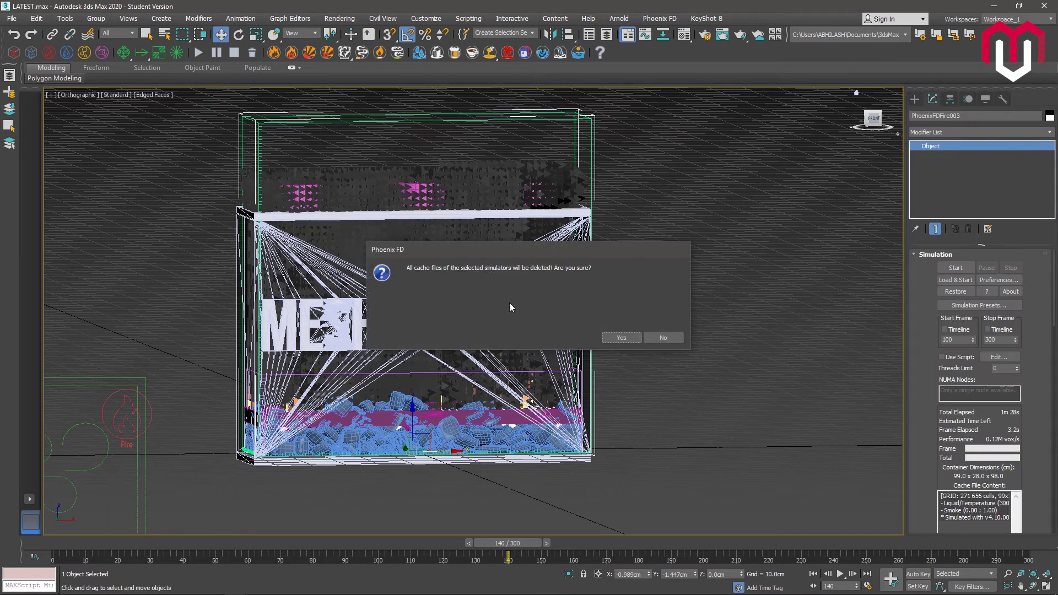
left_click(623, 337)
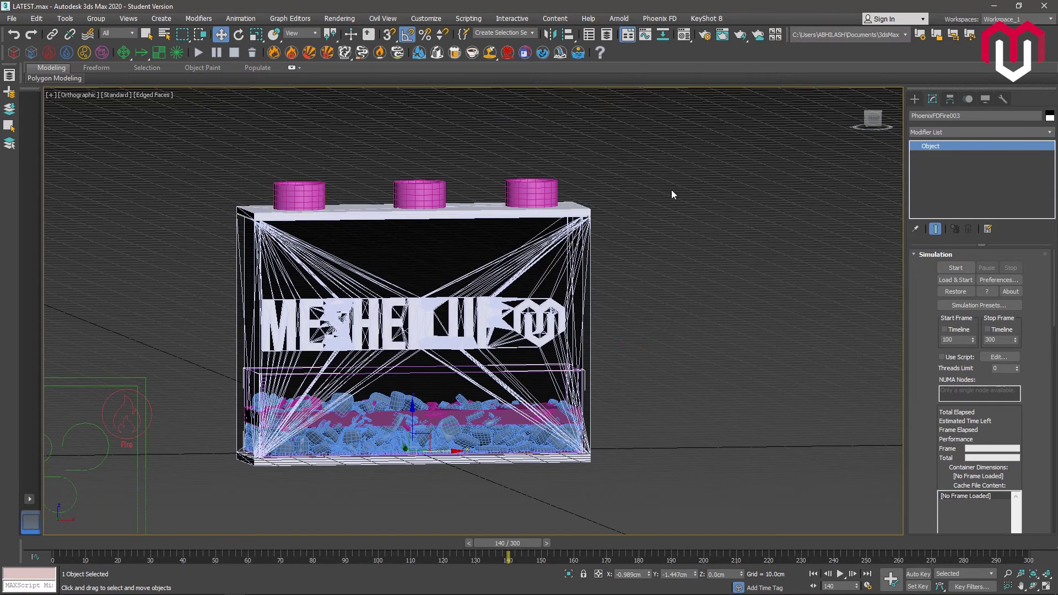
Start the PhoenixFDFire003 re-simulation and apply the Solid Glass material to the chimneys
left_click(199, 53)
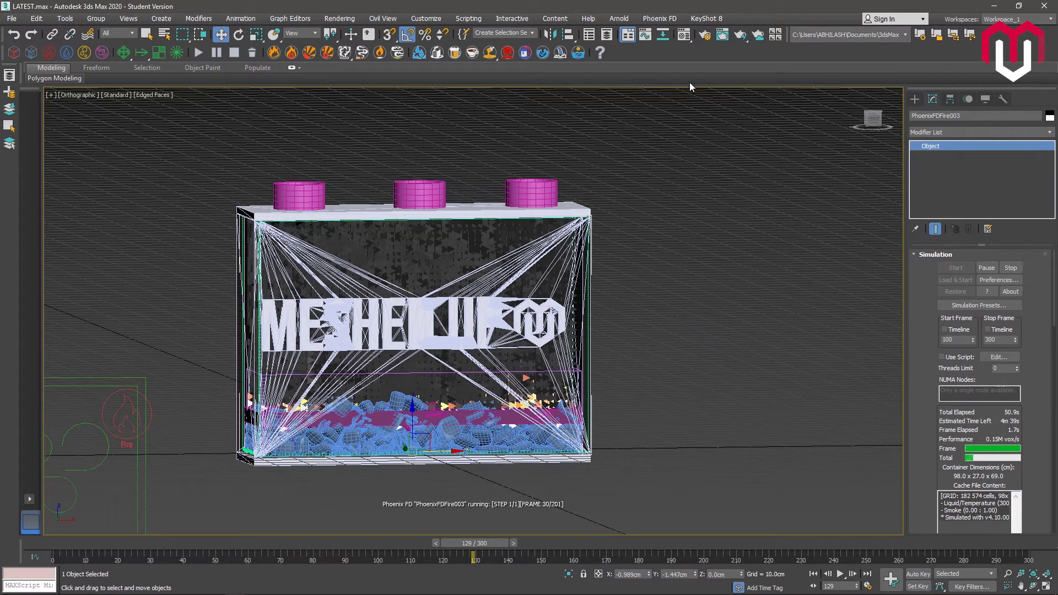
left_click(686, 37)
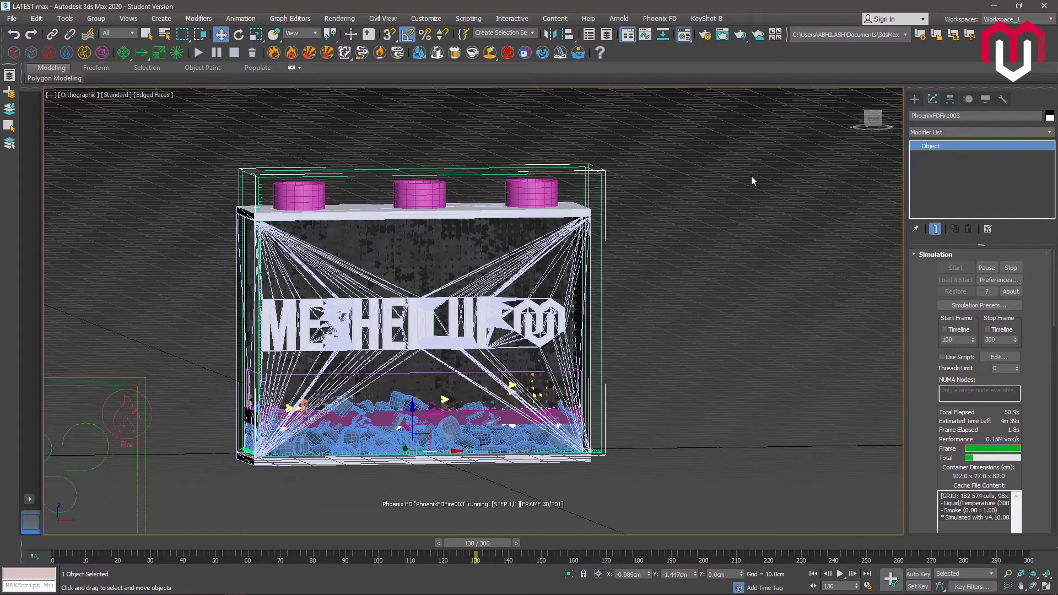
key("m")
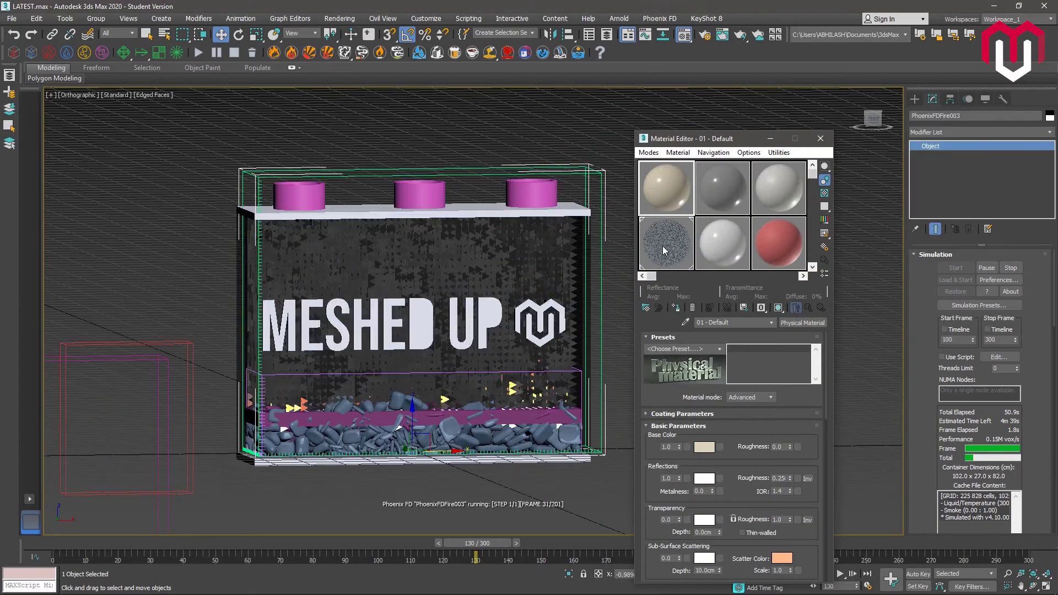
left_click(539, 189)
left_click(573, 174)
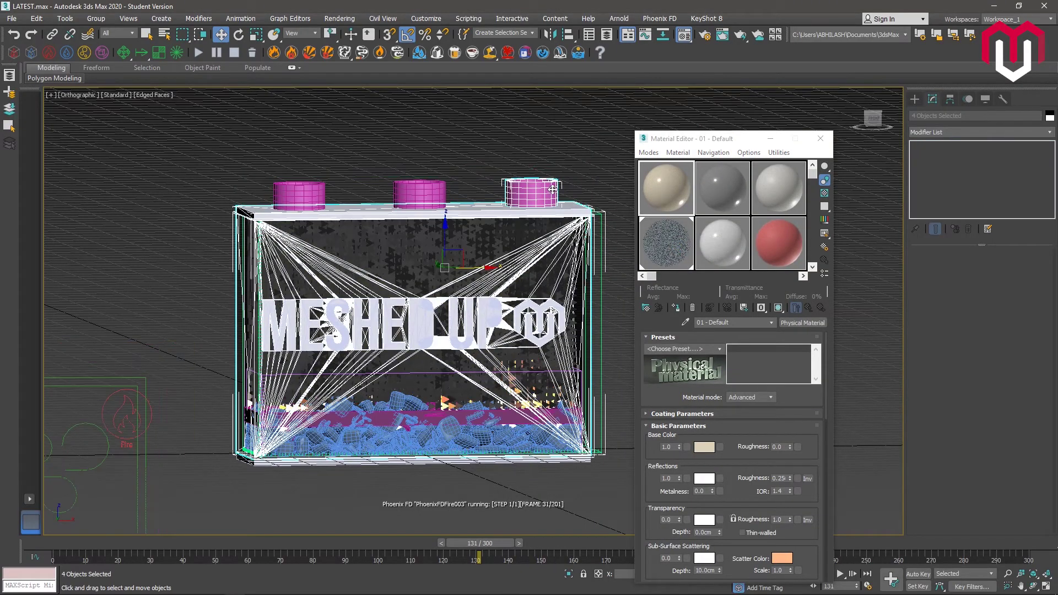
left_click_drag(670, 247, 560, 195)
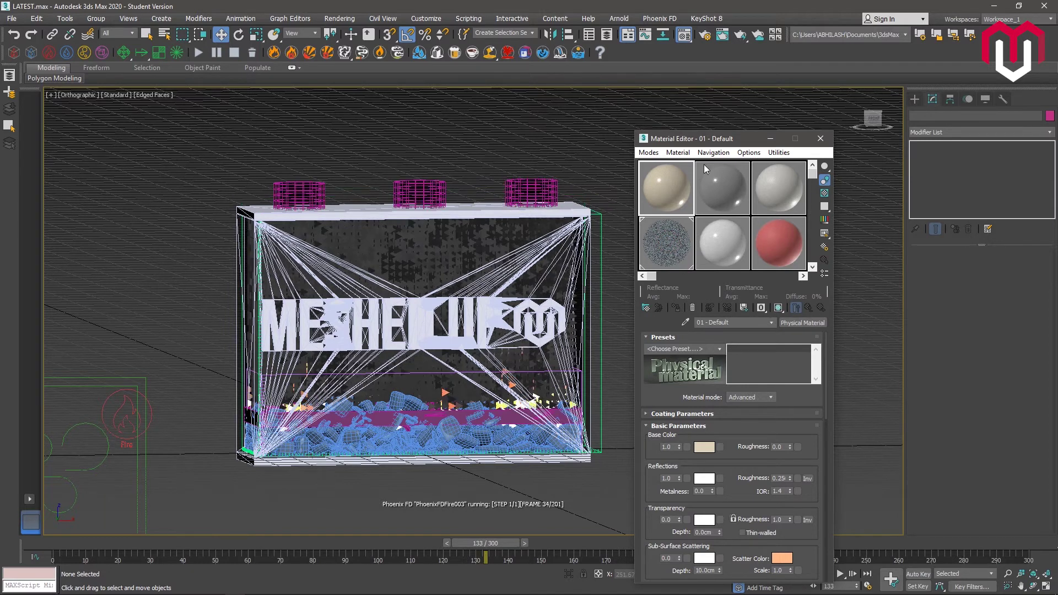
left_click(820, 139)
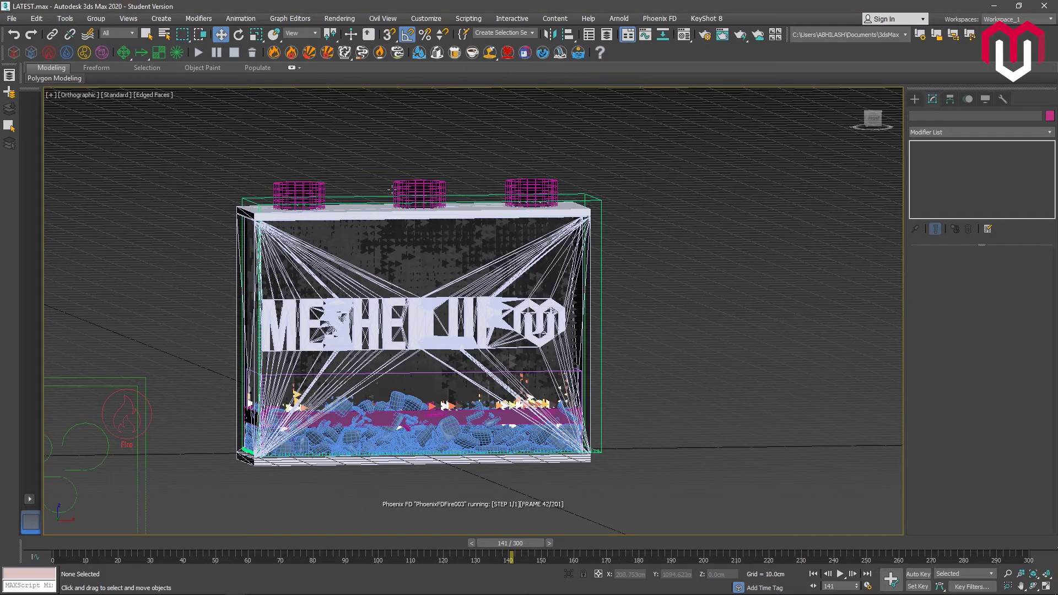
Zoom in on the pink chimneys and back out, then reopen the Layer Explorer
scroll(378, 190, "up", 6)
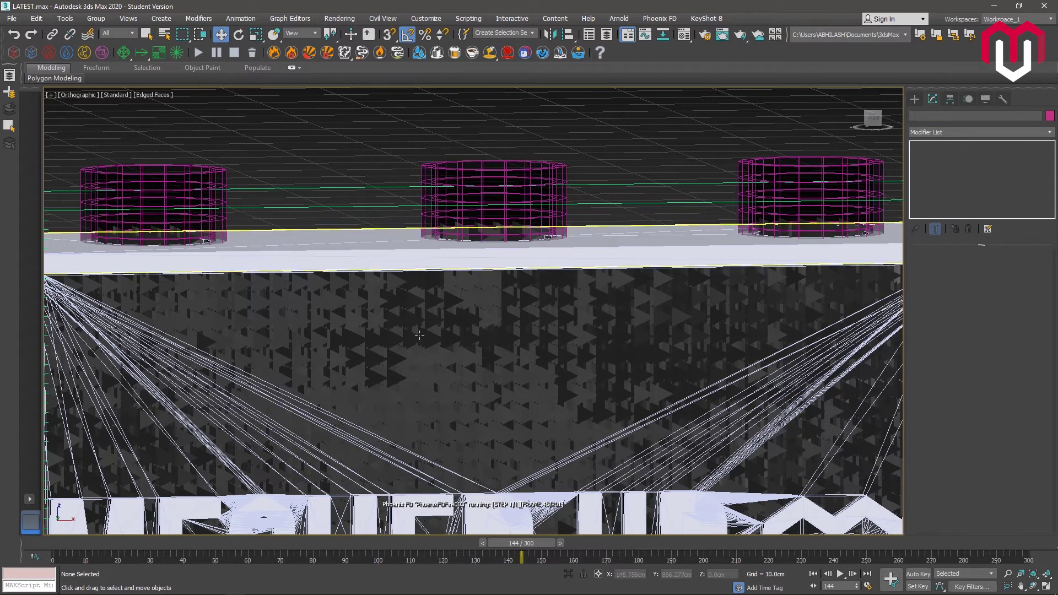
scroll(421, 337, "down", 2)
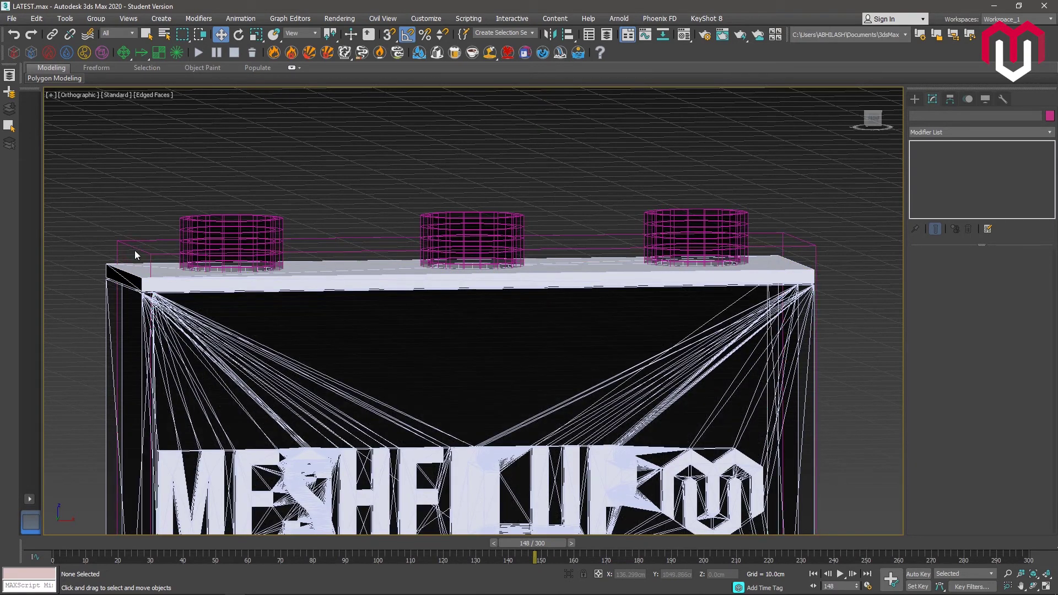
scroll(207, 166, "down", 3)
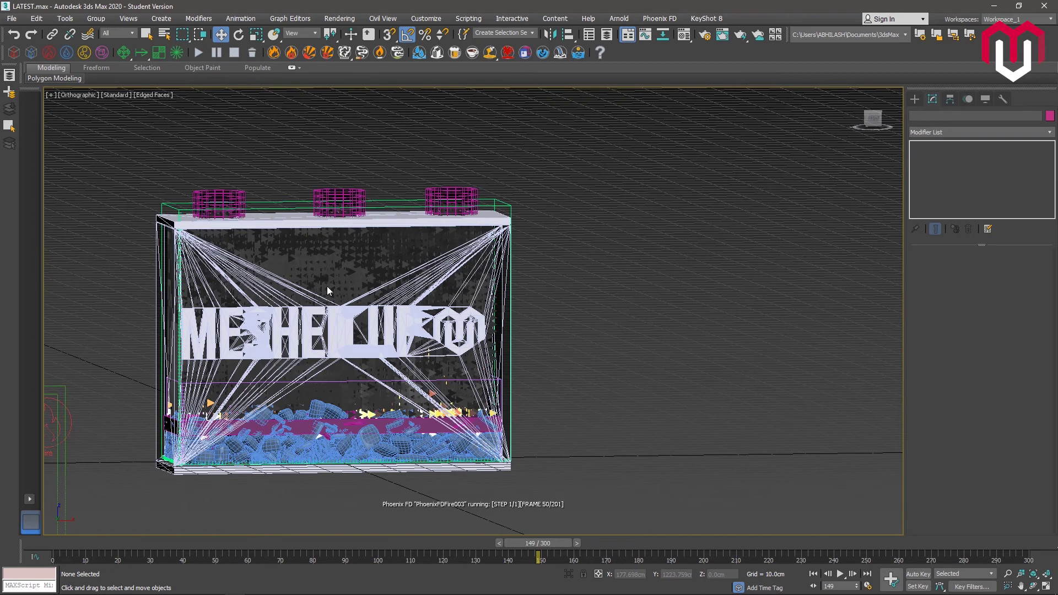
left_click(8, 78)
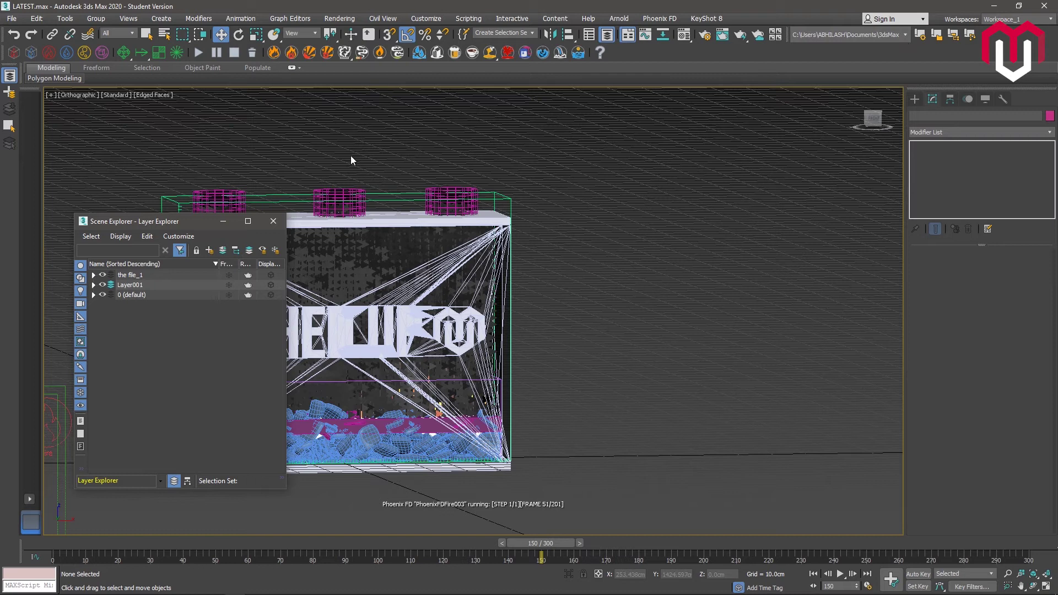
Stop the fire simulation and delete the old PhoenixFDFire003 cache files
left_click(238, 52)
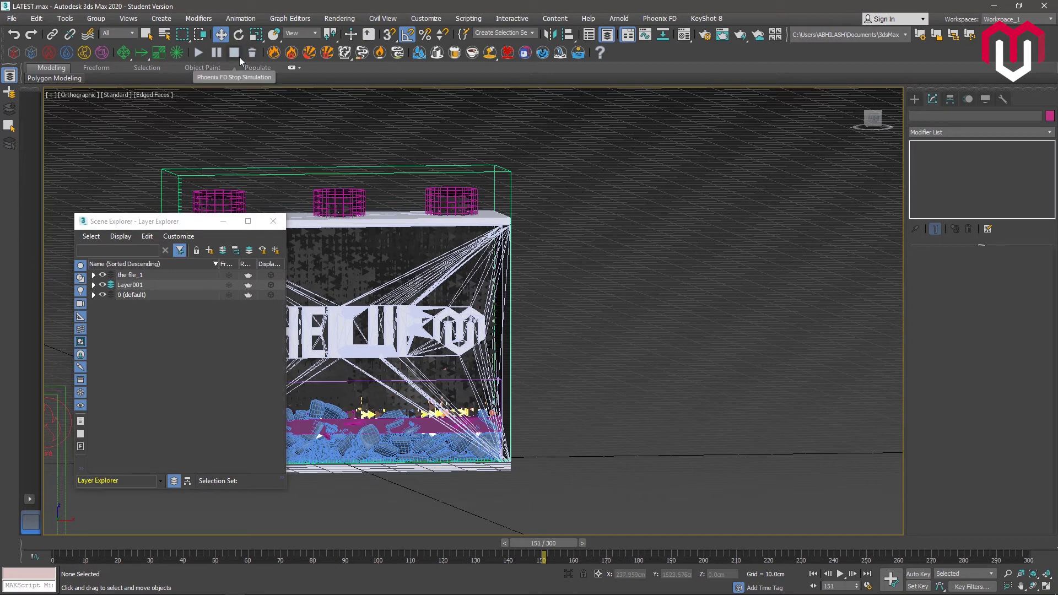
left_click(253, 53)
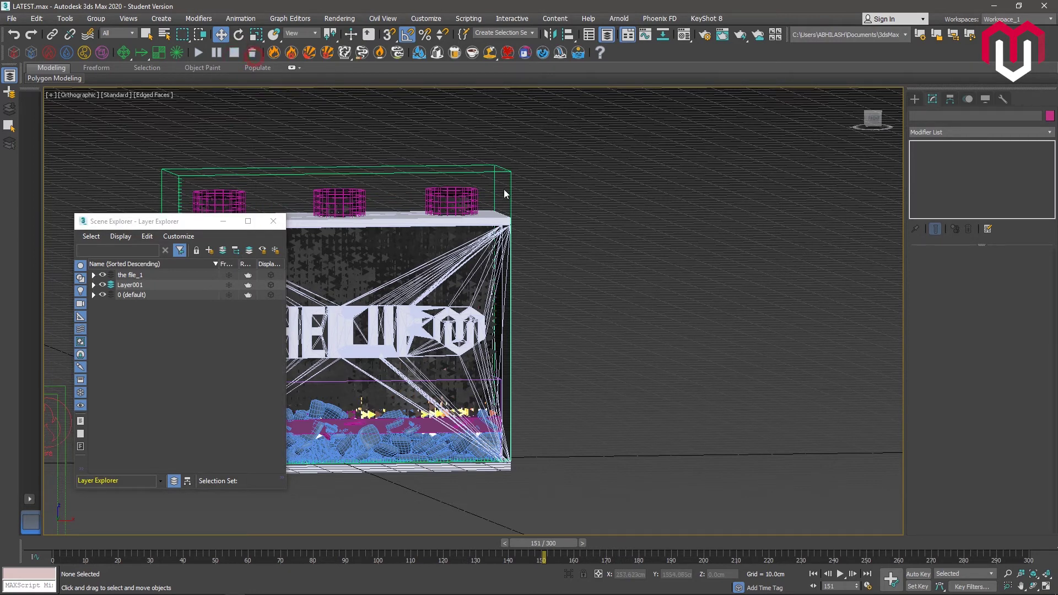
left_click(455, 182)
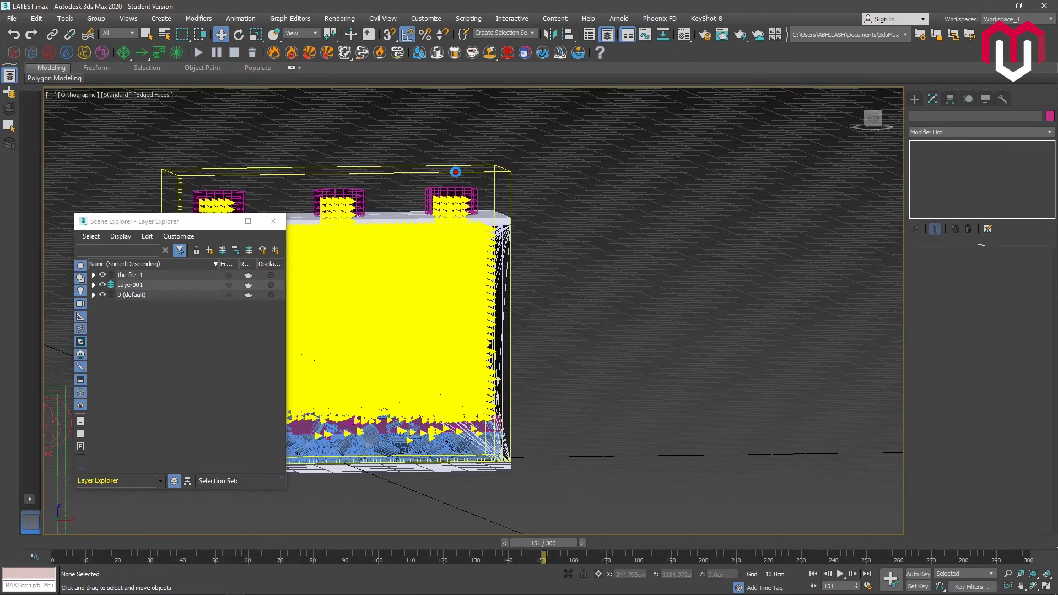
left_click(256, 55)
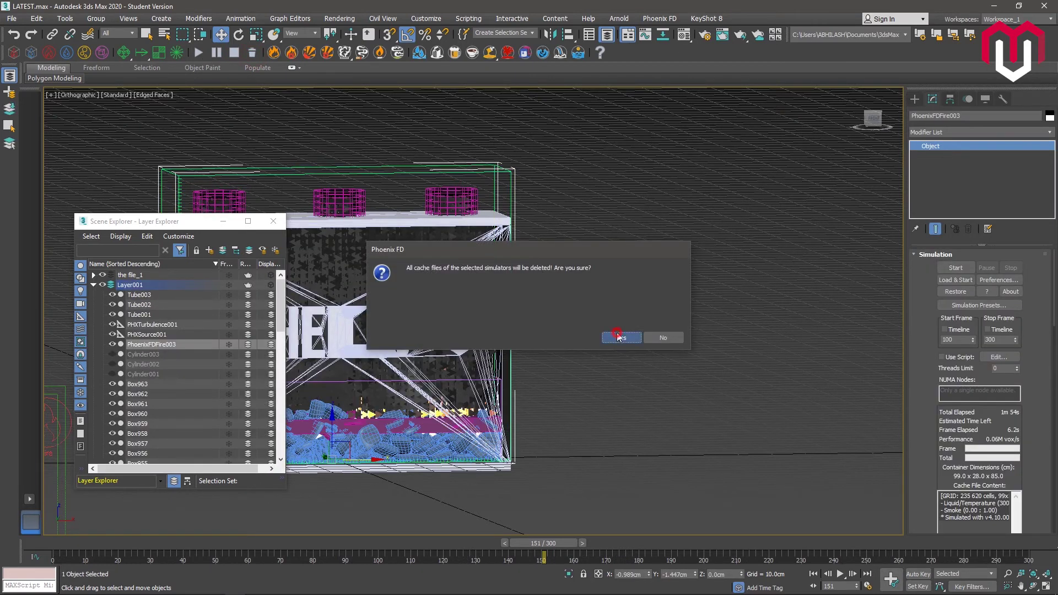
left_click(618, 336)
Set PHXSource001's Outgoing Velocity to 20.0cm and restart the fire simulation from scratch
double_click(172, 340)
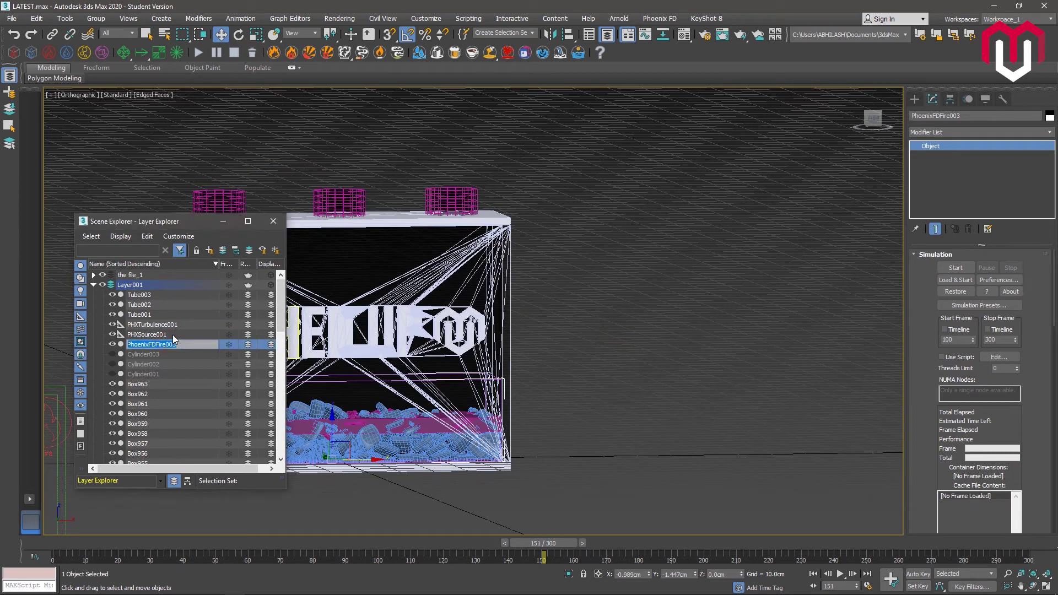
left_click(173, 335)
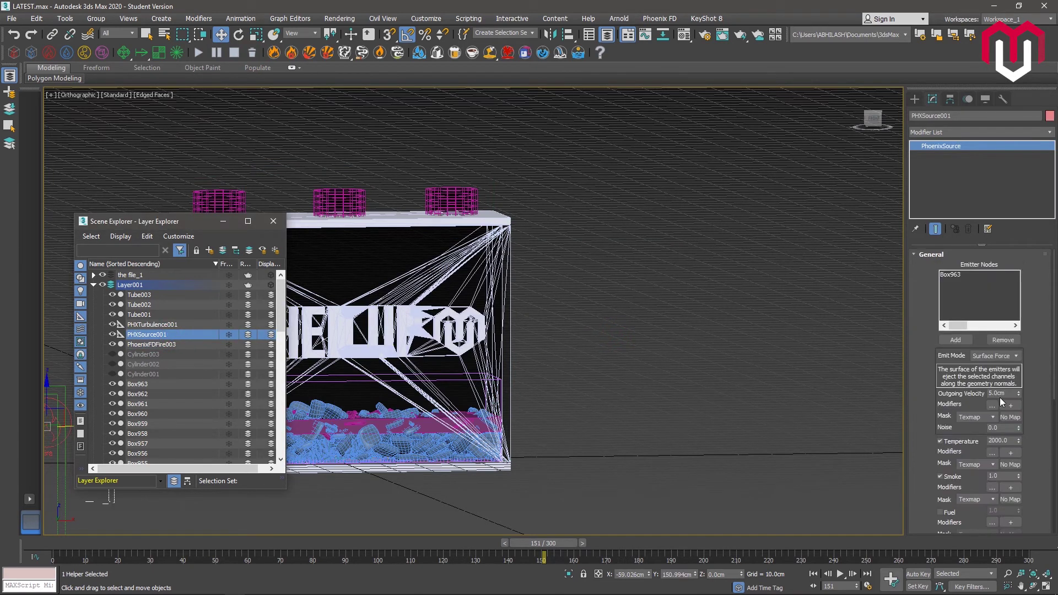
double_click(999, 394)
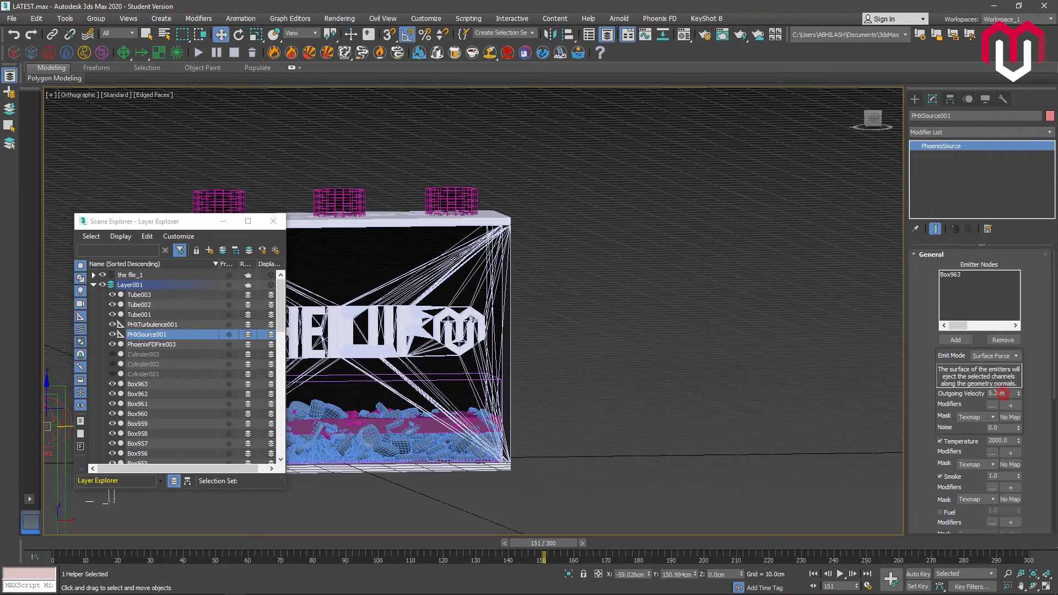
type("20")
key("Return")
left_click(275, 224)
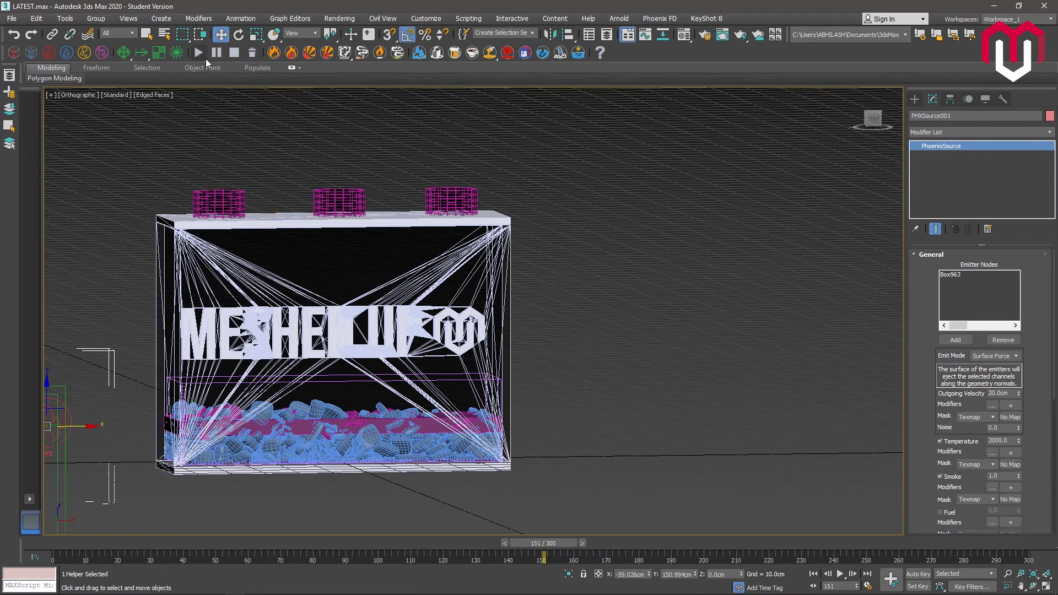
left_click(199, 53)
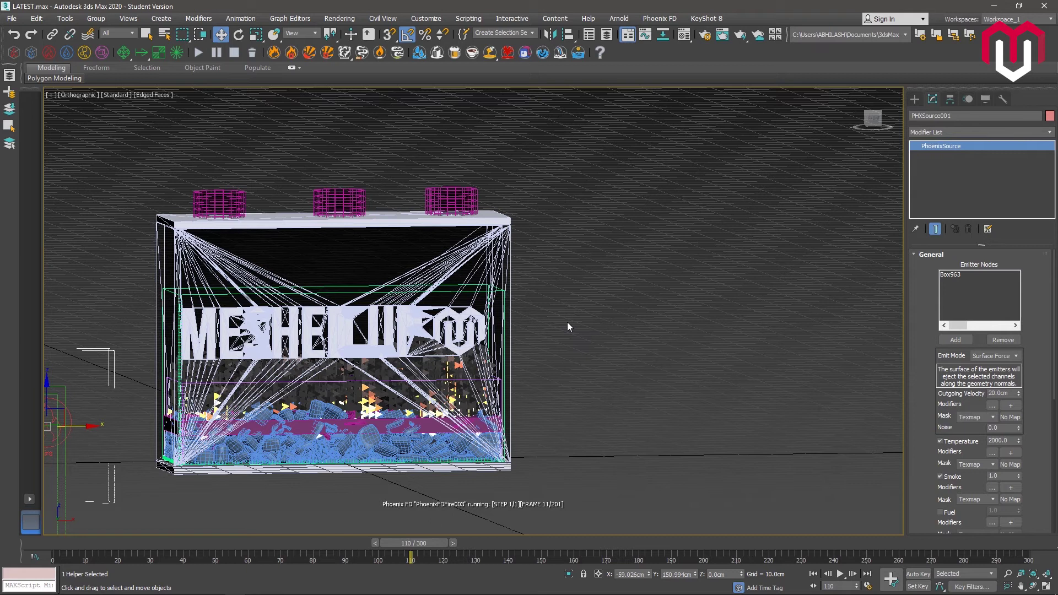
Pan and zoom the view to watch dark smoke rise from the three chimneys
middle_click_drag(567, 323, 698, 337)
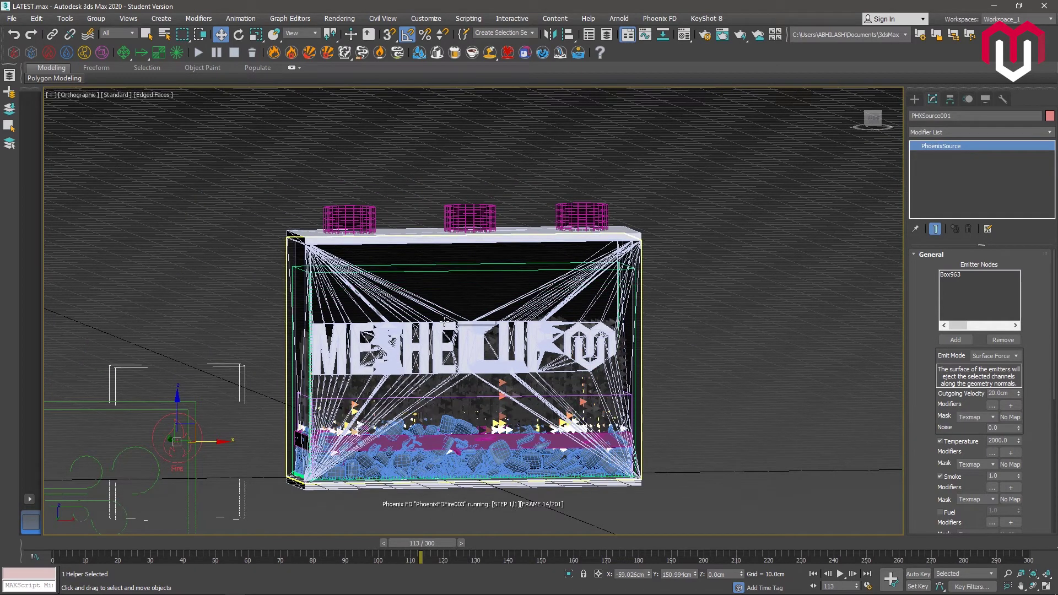
scroll(443, 321, "up", 3)
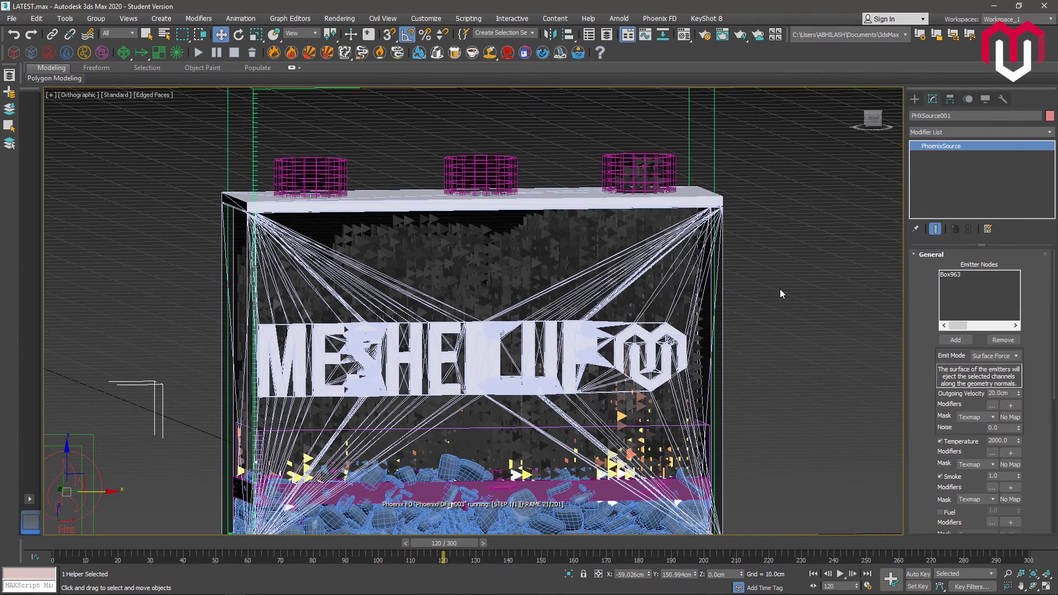
scroll(779, 290, "down", 2)
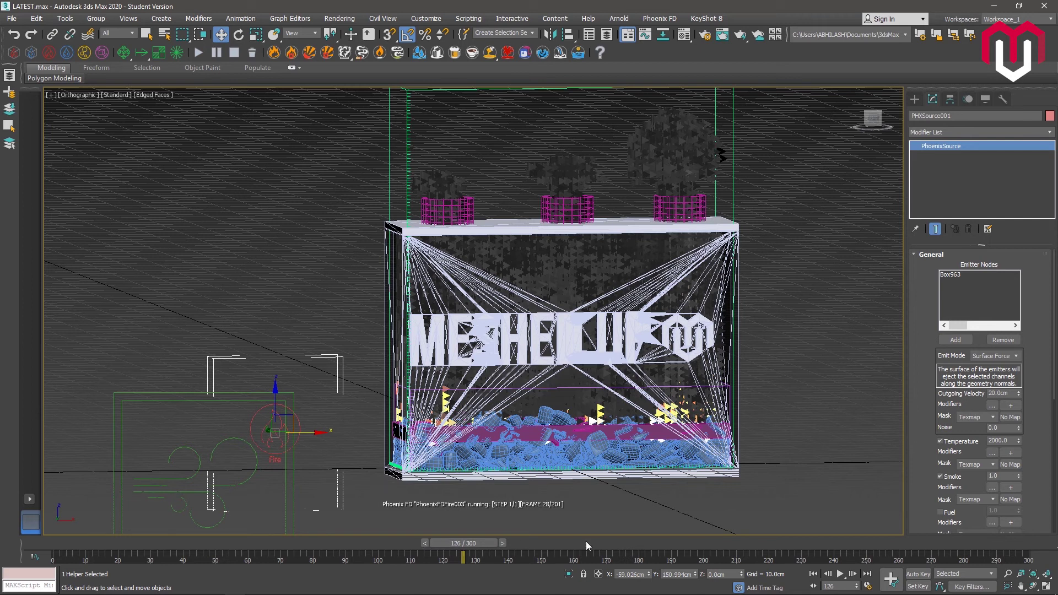
Stop the simulation, select PhoenixFDFire003 and set its Alembic 'Export as' option to Mesh
left_click(234, 53)
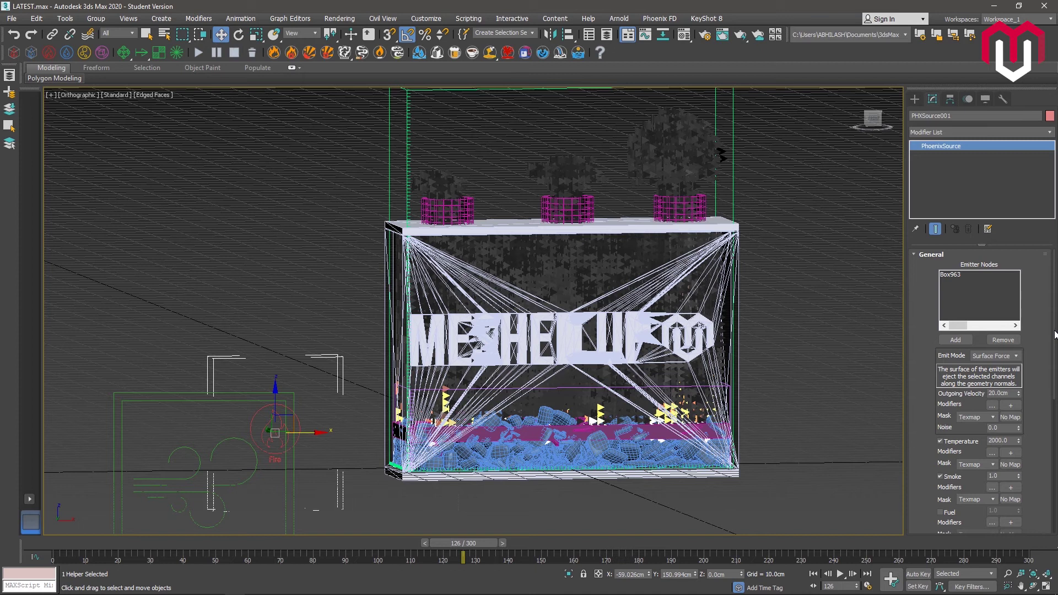
left_click_drag(1056, 325, 1056, 486)
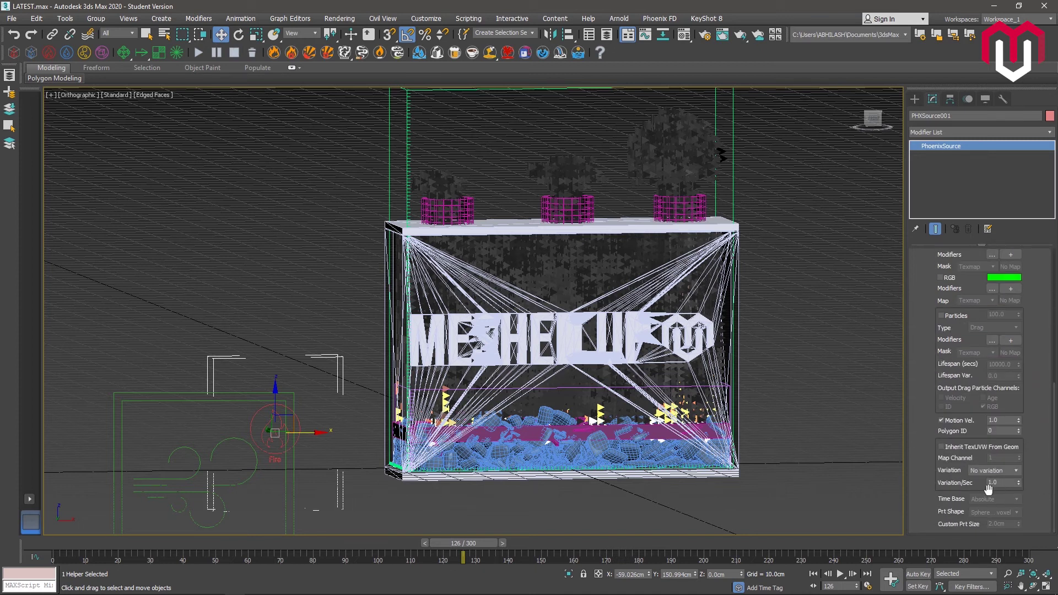
scroll(916, 287, "up", 1)
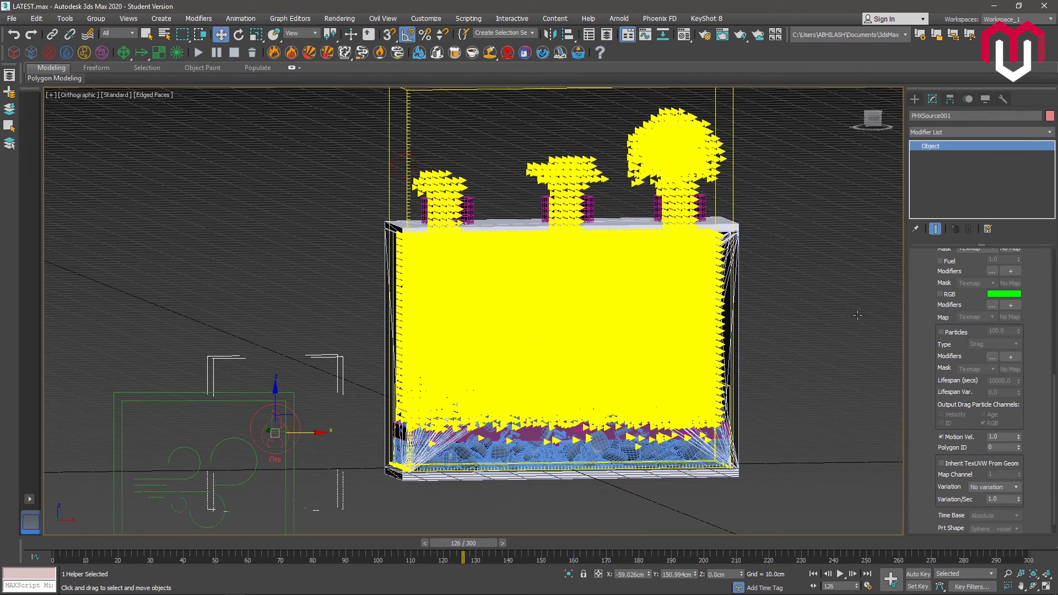
key("ctrl+z")
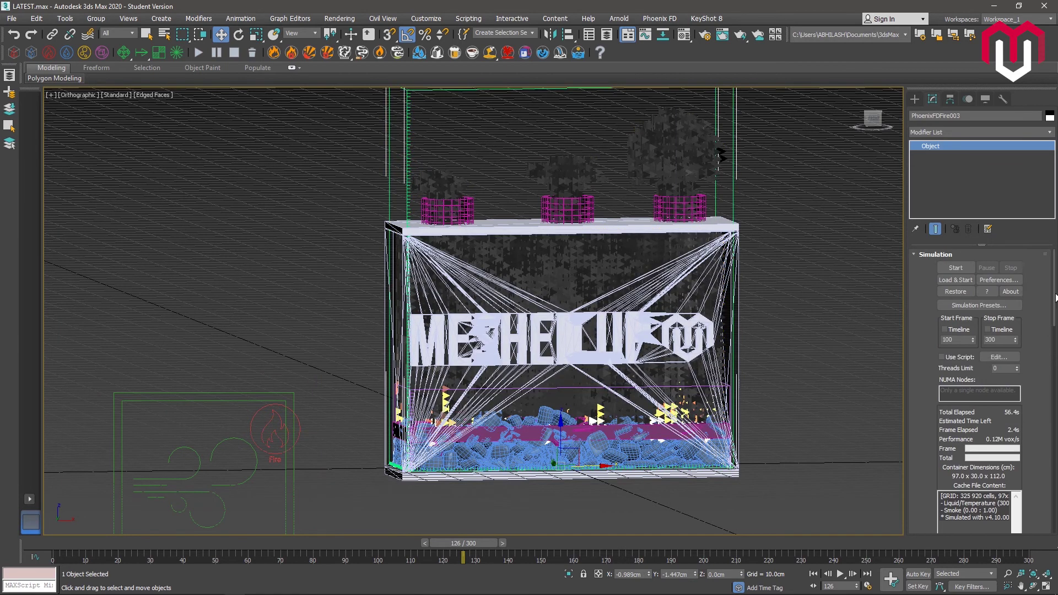
scroll(952, 521, "down", 10)
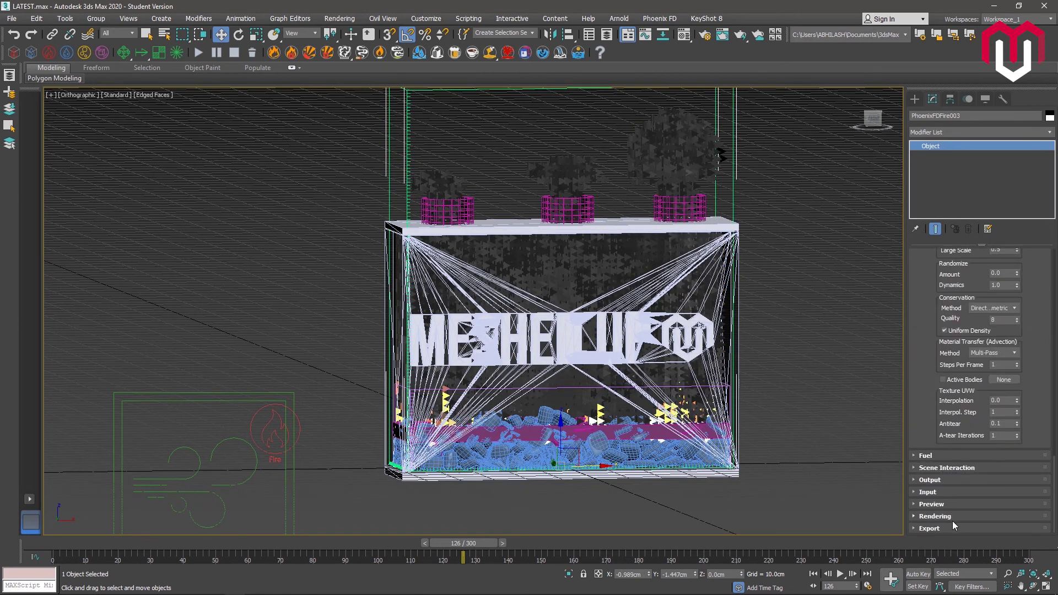
left_click(928, 528)
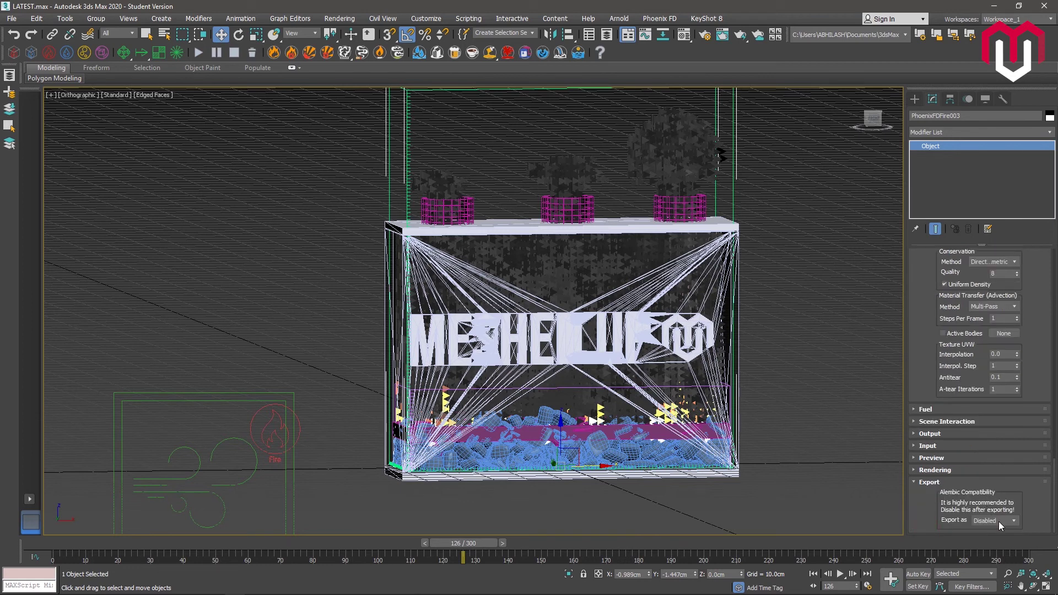
left_click(992, 543)
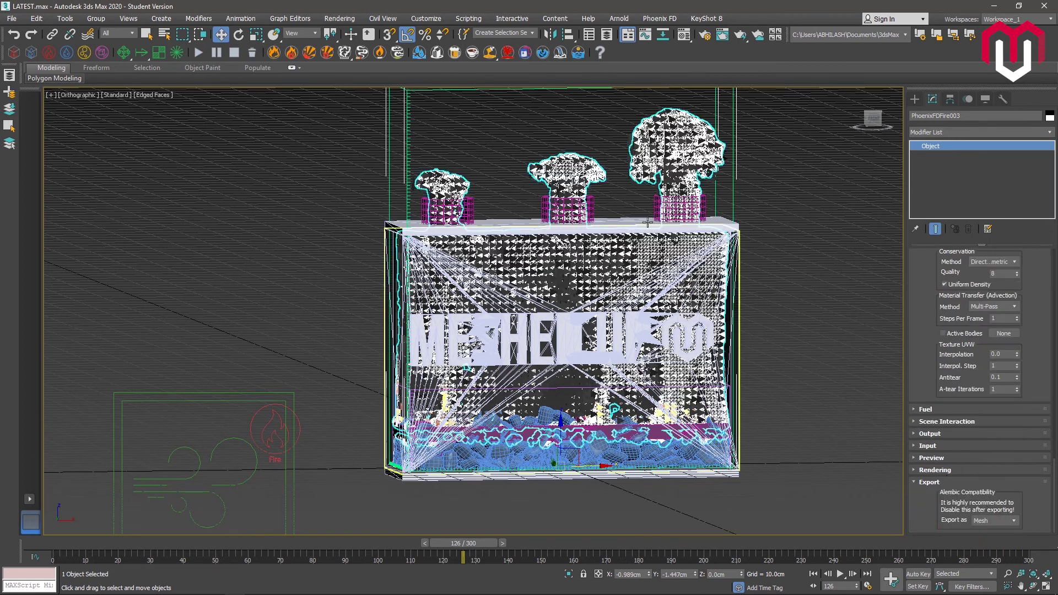
scroll(674, 144, "up", 4)
scroll(671, 144, "down", 2)
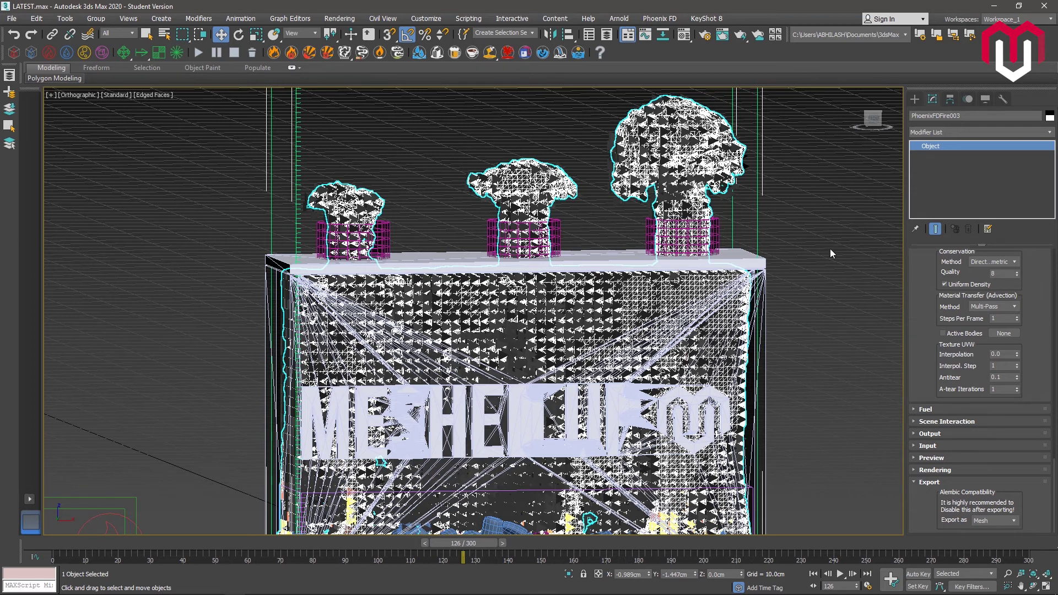
Export the scene to the Desktop as an Alembic (*.ABC) file named 'abcsd'
left_click(13, 18)
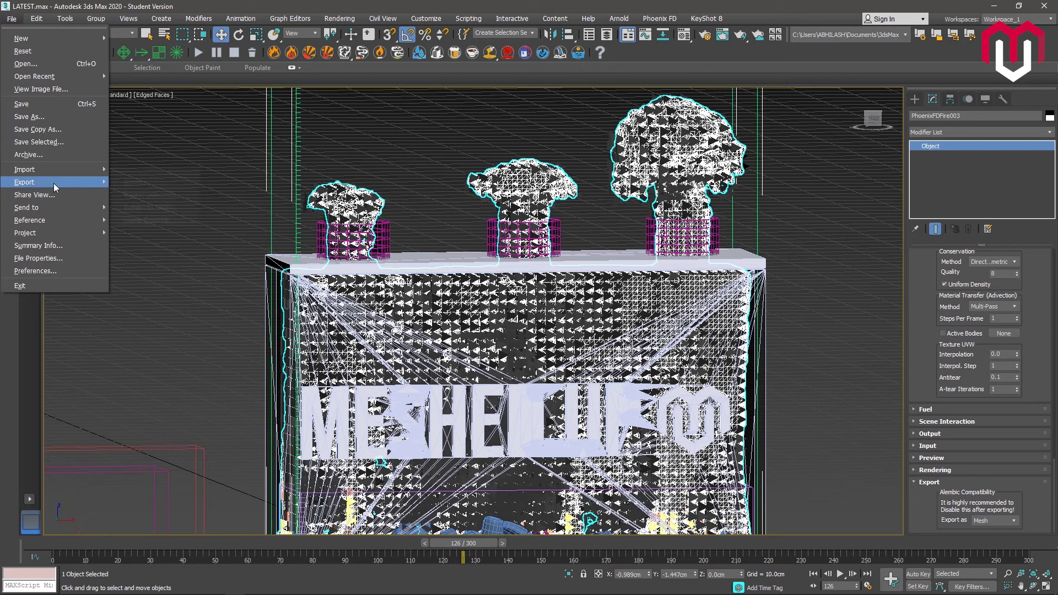
left_click(123, 184)
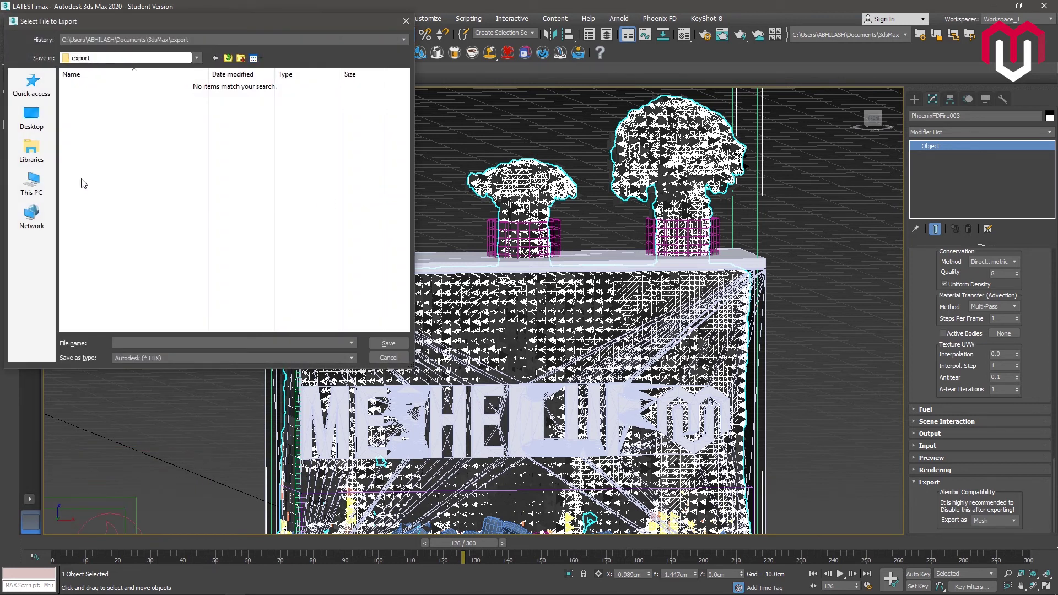
left_click(39, 122)
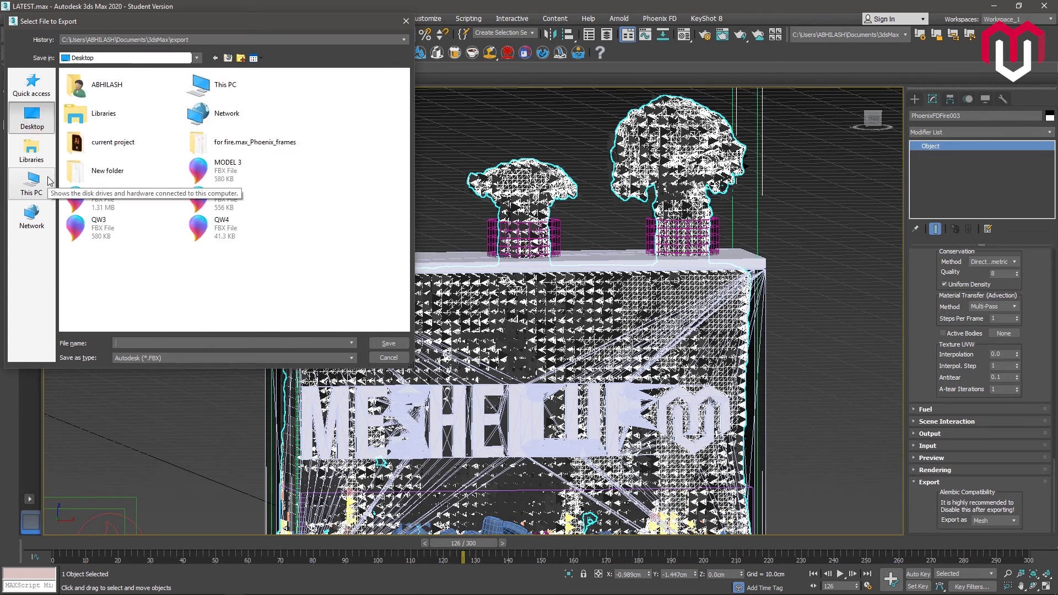
left_click(187, 357)
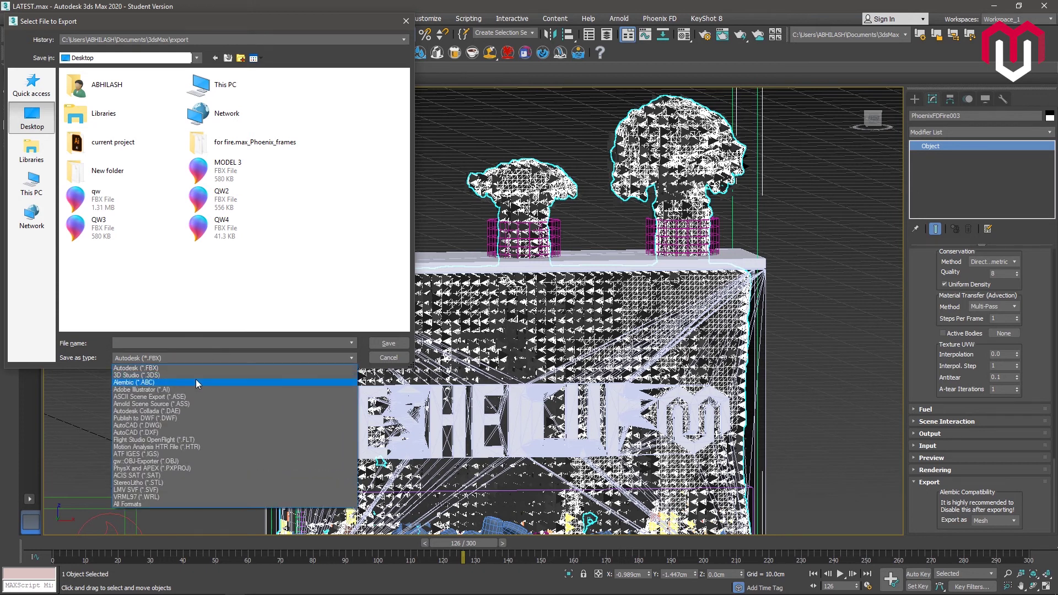
left_click(196, 380)
left_click(175, 344)
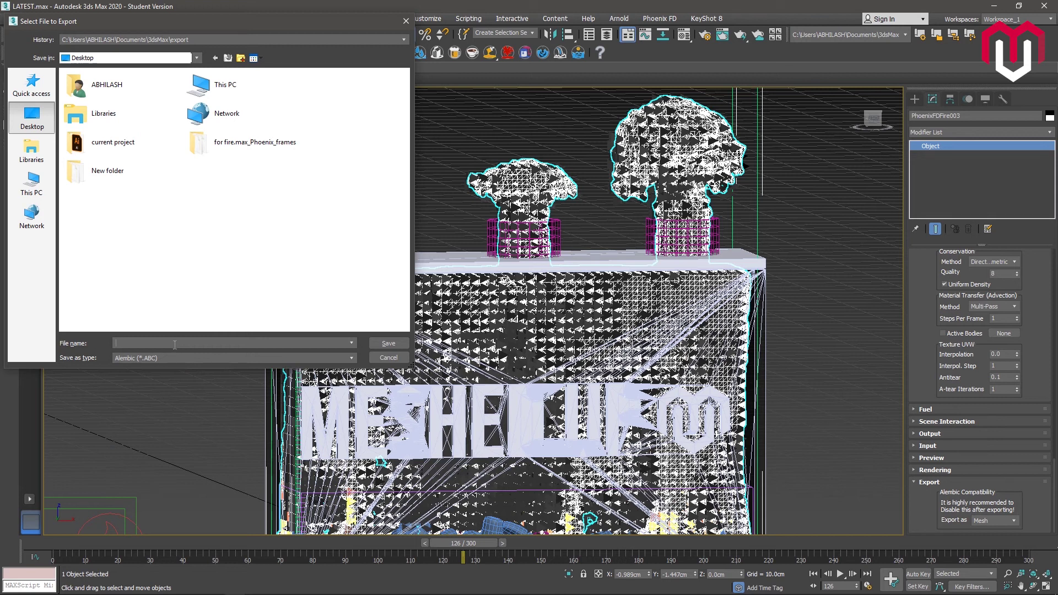
type("abcsds")
left_click(389, 343)
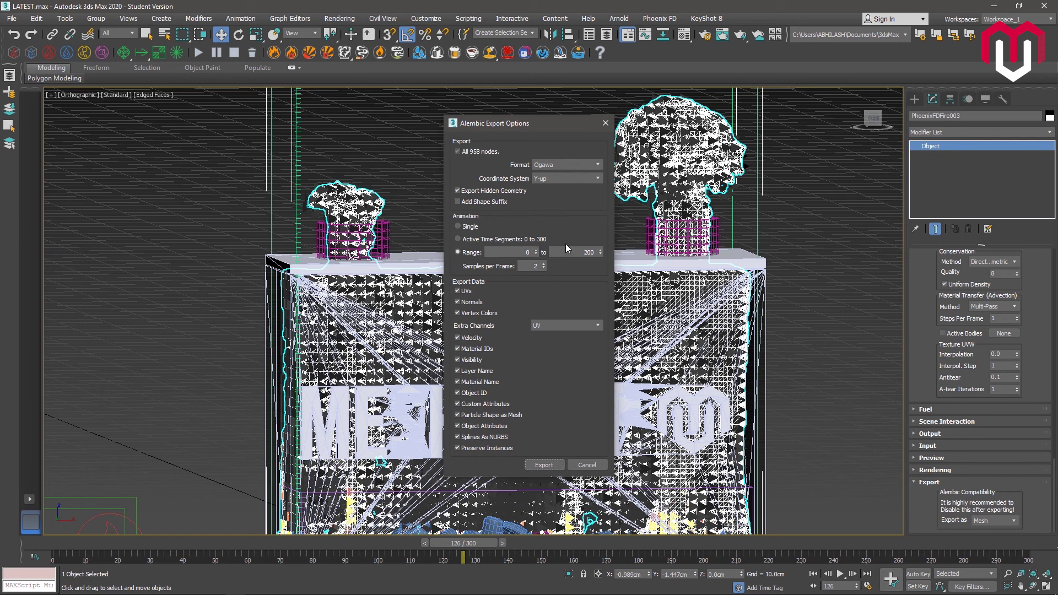
Extend the Alembic export range end to frame 300 and start the export
double_click(578, 256)
type("300")
left_click(543, 466)
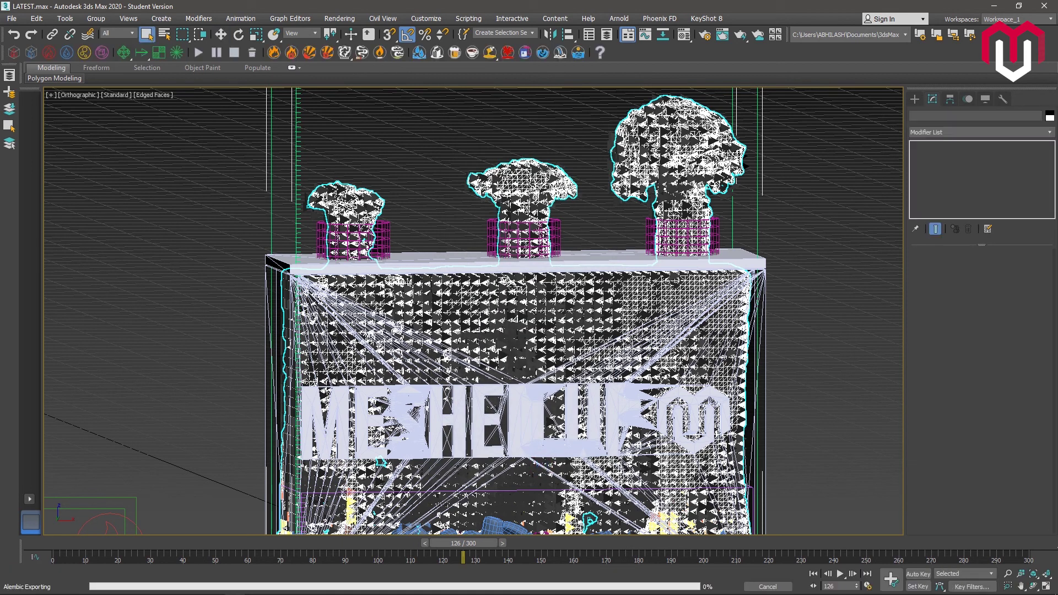